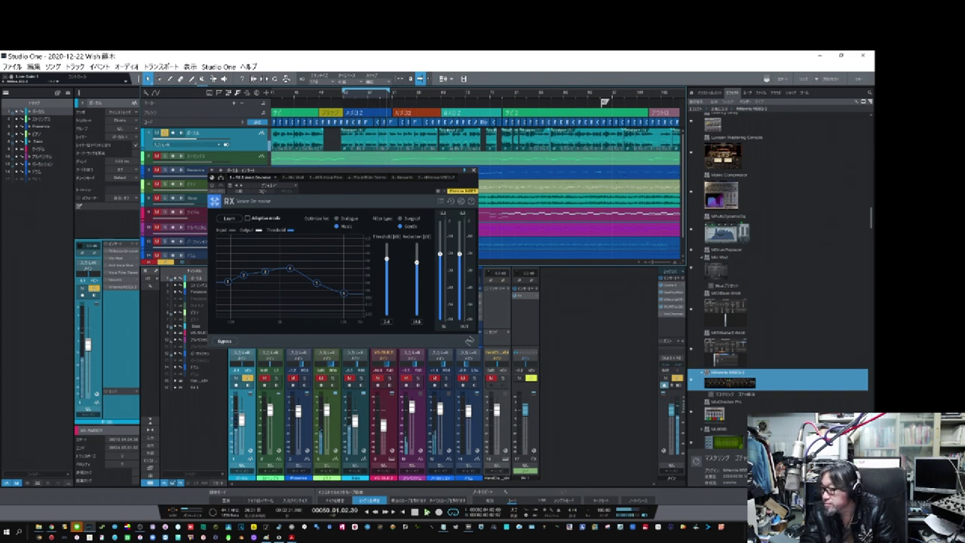
# - Play back the vocal track to compare its sound with RX 8 Voice De-noise switched off and on
pyautogui.press('space')
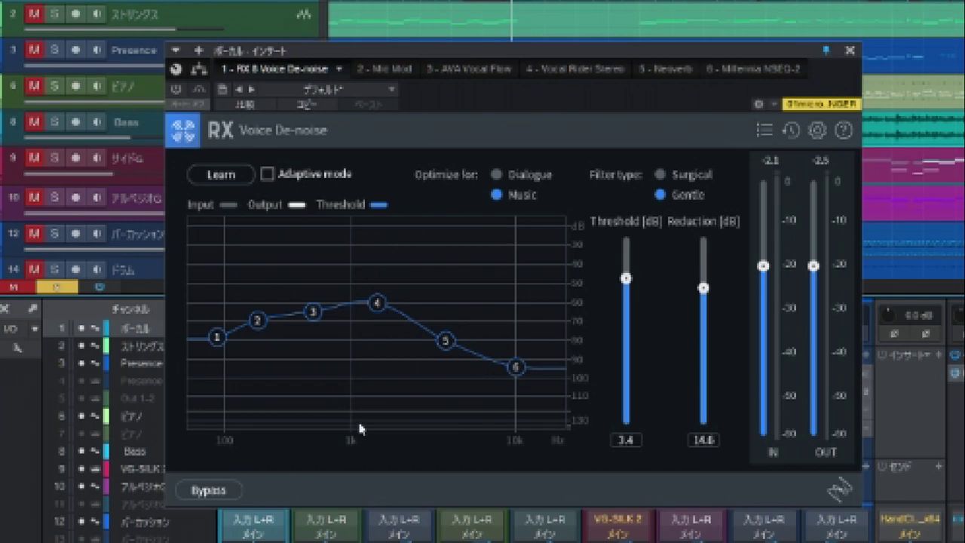
pyautogui.press('space')
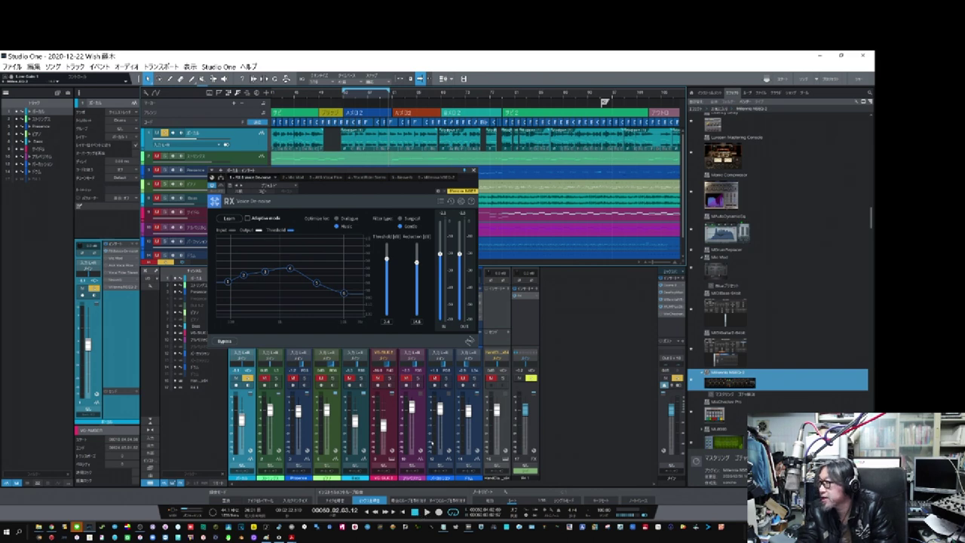
pyautogui.press('space')
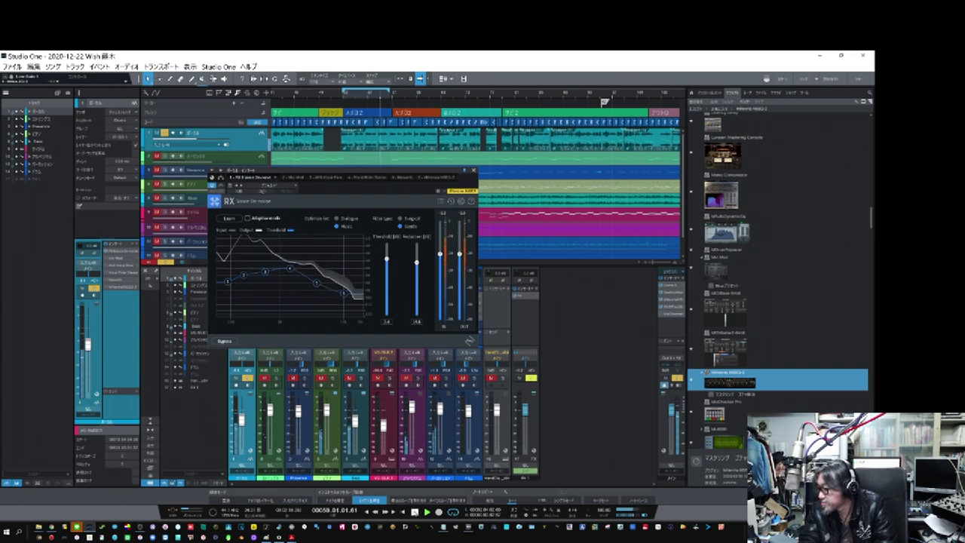
pyautogui.click(416, 513)
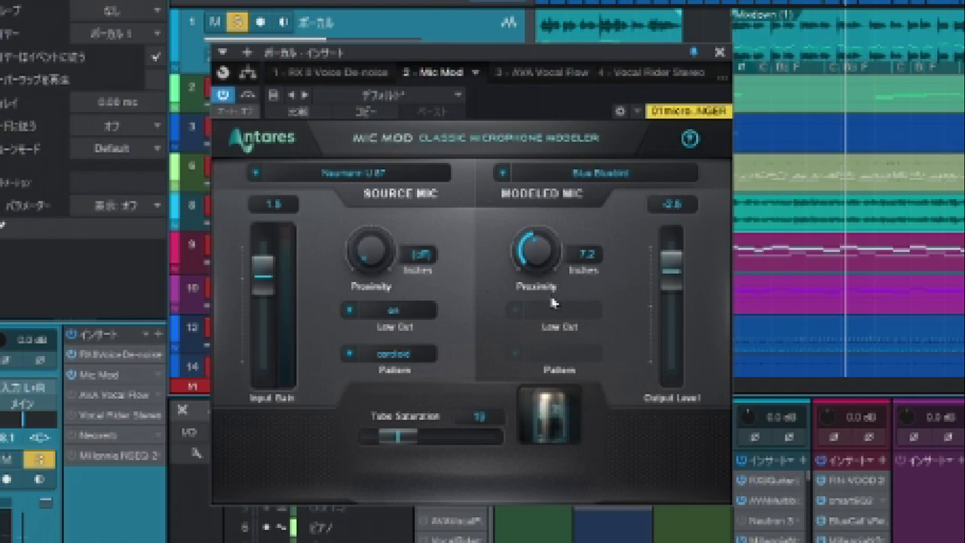
# - Adjust the modeled microphone in Mic Mod, trying several proximity distances before settling on 17.9 inches, and raise the tube saturation slightly
pyautogui.moveTo(512, 275); pyautogui.dragTo(525, 233)
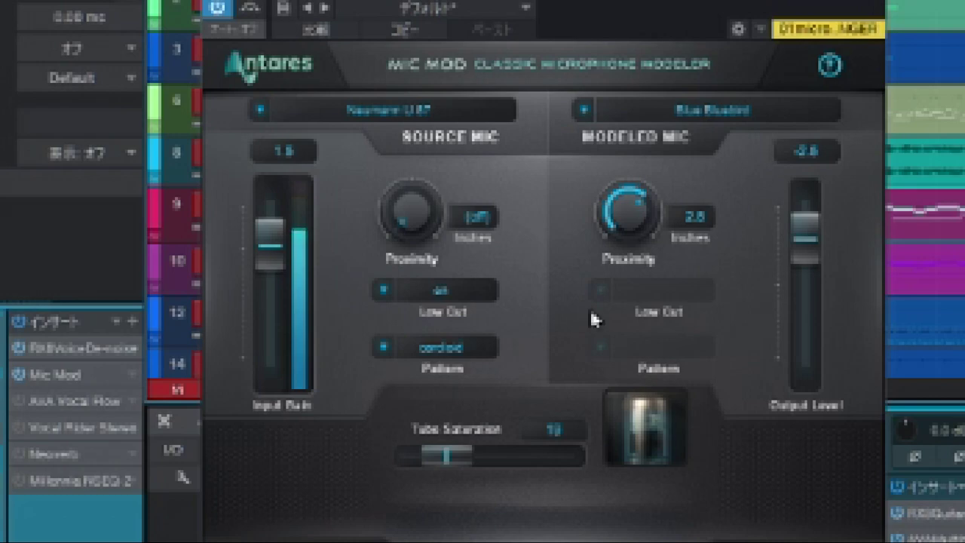
pyautogui.moveTo(639, 221); pyautogui.dragTo(649, 455)
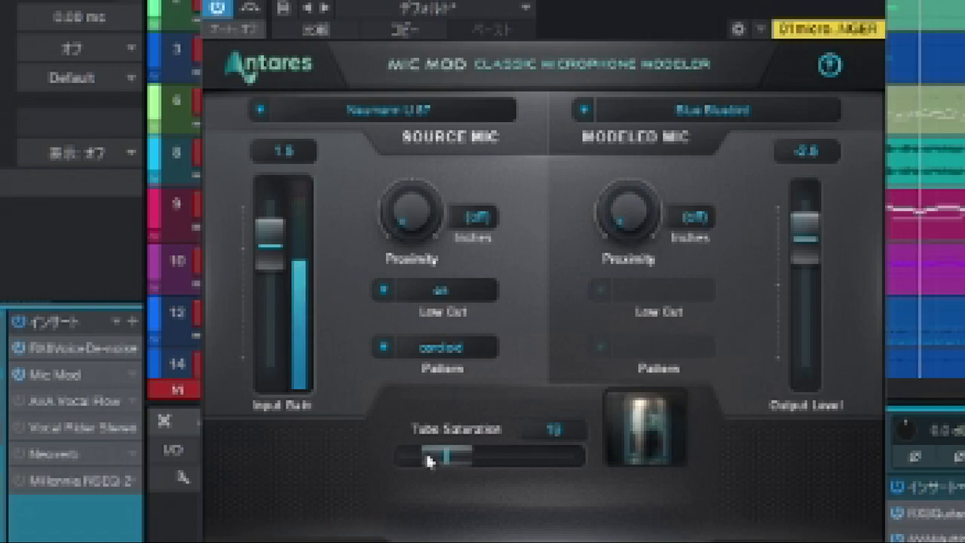
pyautogui.moveTo(639, 221); pyautogui.dragTo(664, 69)
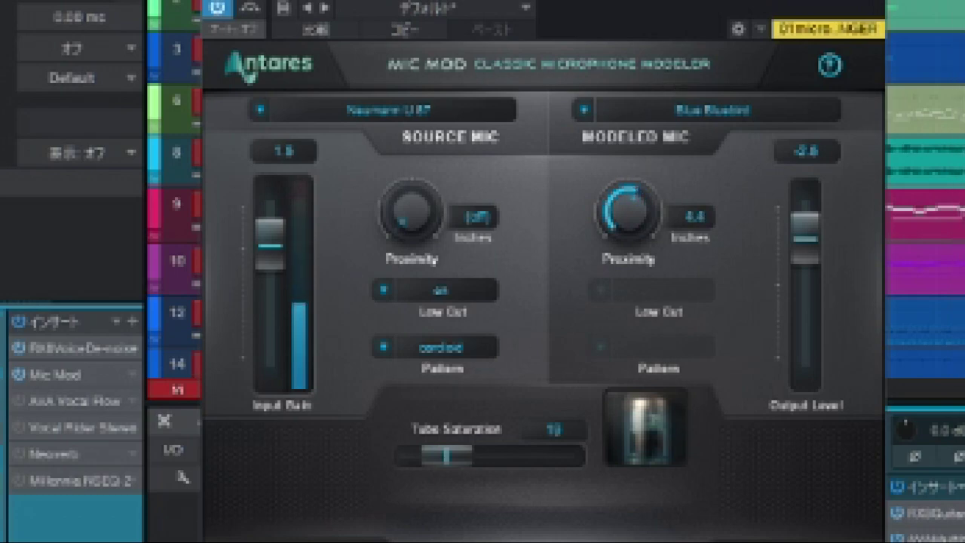
pyautogui.moveTo(450, 450)
pyautogui.mouseDown()
pyautogui.moveTo(405, 457)
pyautogui.moveTo(463, 461)
pyautogui.mouseUp()
pyautogui.moveTo(623, 210); pyautogui.dragTo(622, 225)
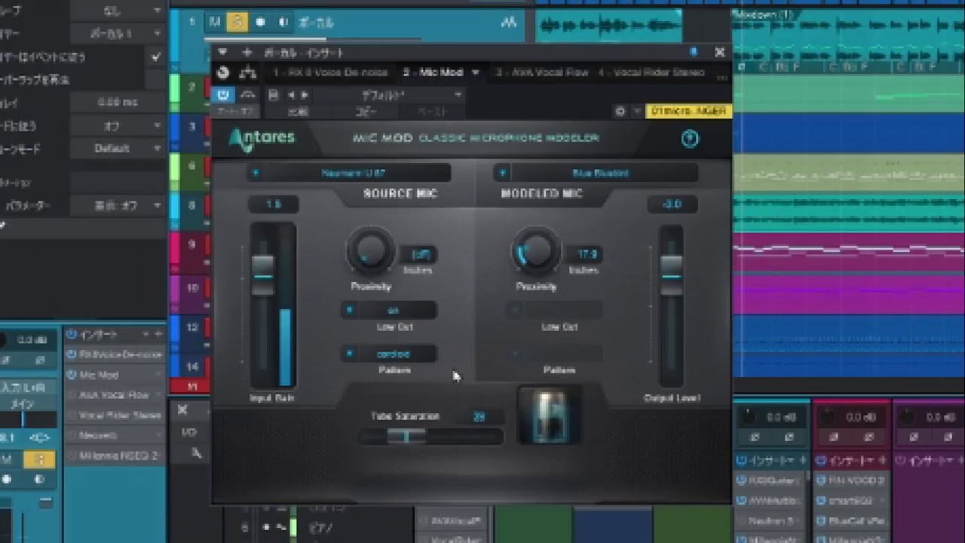
# - Compare the vocal with Mic Mod bypassed and active, and fine-tune the modeled proximity to 15.6 inches before closing the plug-in
pyautogui.click(222, 97)
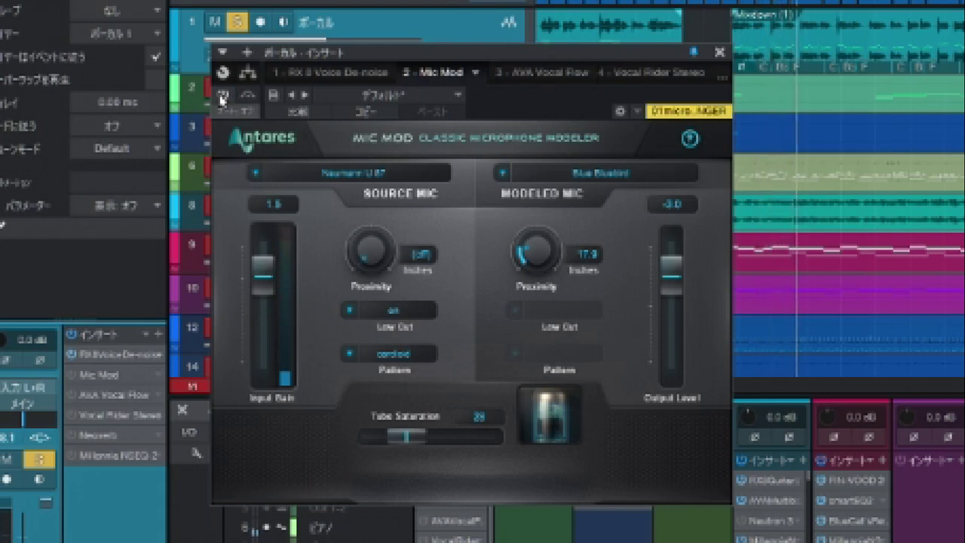
pyautogui.click(221, 97)
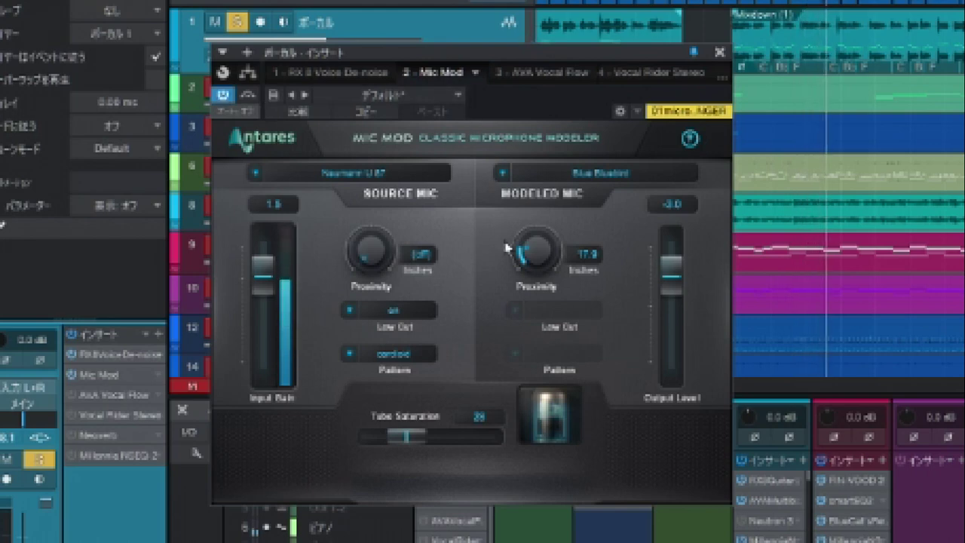
pyautogui.scroll(-2, 543, 256)
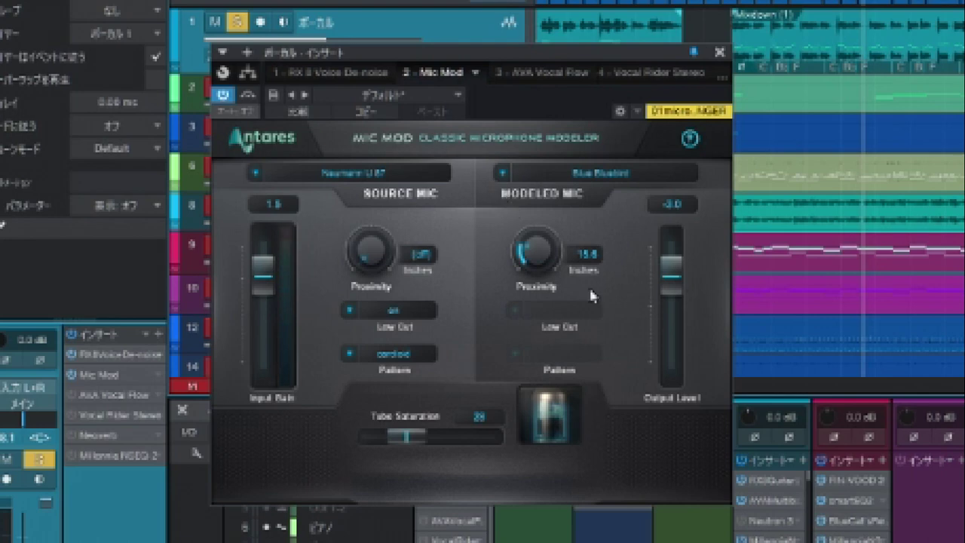
pyautogui.click(719, 53)
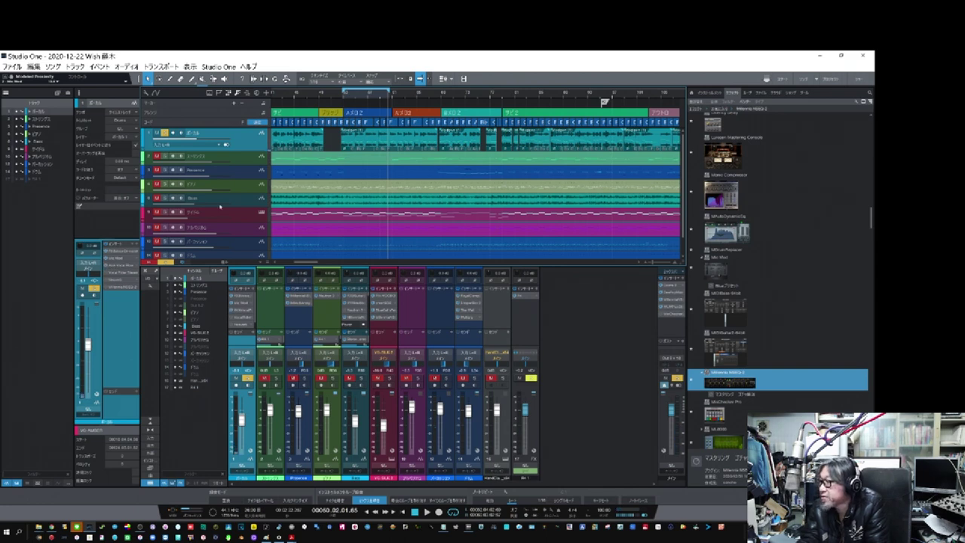
# - Open AVA Vocal Flow from the vocal track's inserts and lower its de-esser threshold from the maximum to mid-range
pyautogui.click(121, 265)
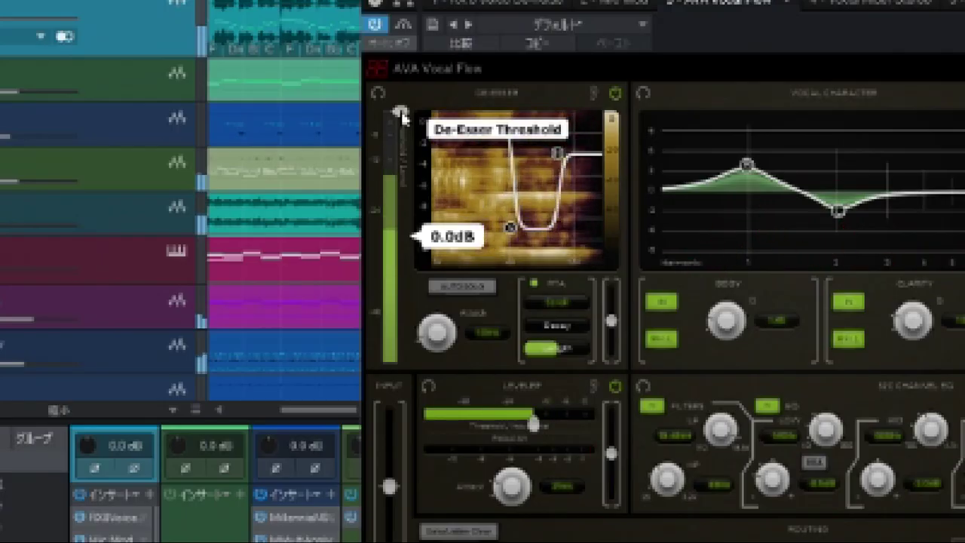
pyautogui.moveTo(401, 115); pyautogui.dragTo(400, 226)
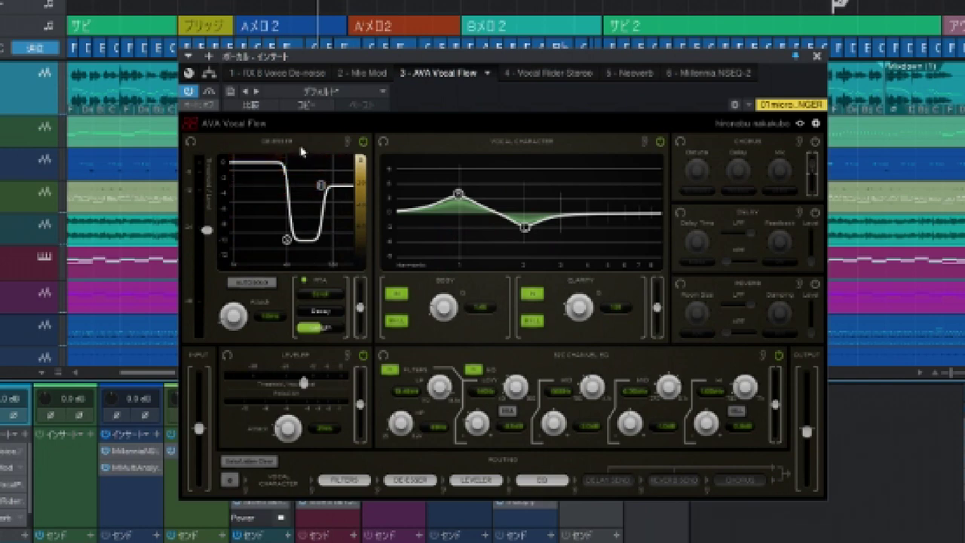
# - Change the de-esser's RTA display mode, turn off the option below Decay, and play the vocal briefly to check the spectrum
pyautogui.click(320, 303)
pyautogui.click(337, 315)
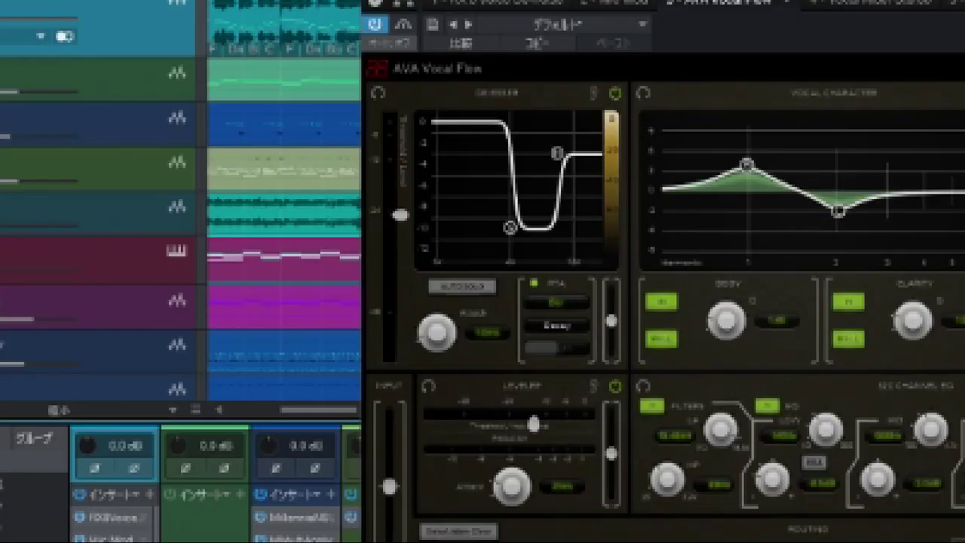
pyautogui.click(428, 512)
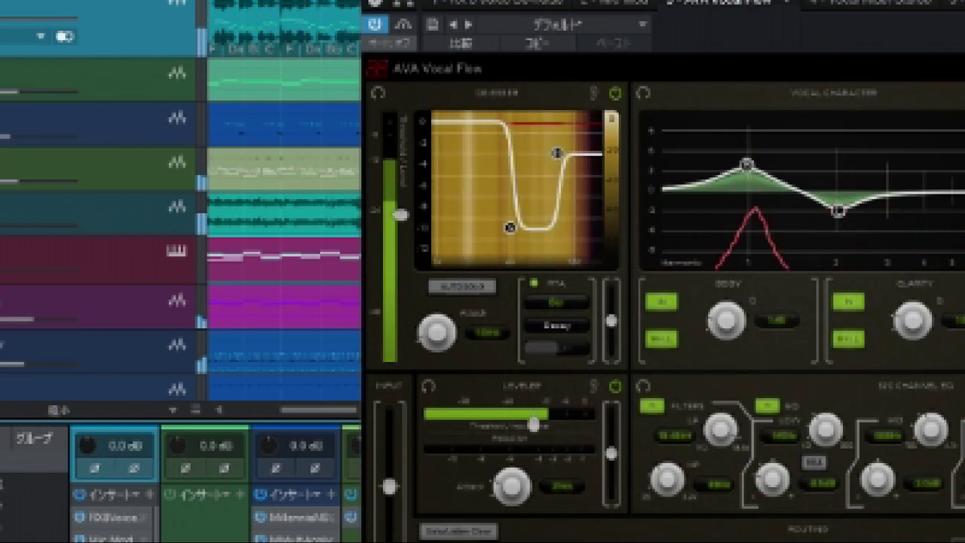
pyautogui.press('space')
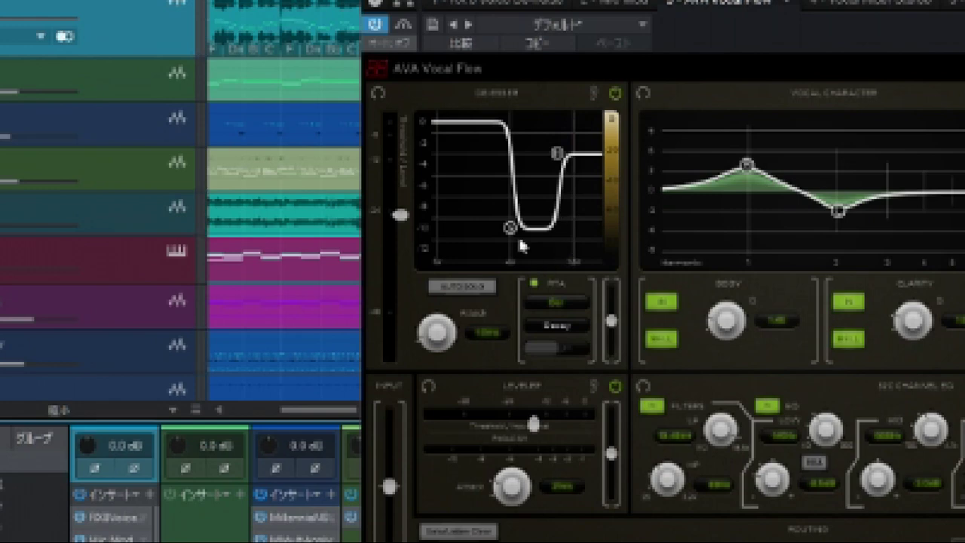
# - Reshape the de-esser curve during playback, shifting both band edges higher in frequency and reducing the attenuation to about -8 dB
pyautogui.moveTo(513, 231)
pyautogui.mouseDown()
pyautogui.moveTo(503, 226)
pyautogui.moveTo(515, 225)
pyautogui.mouseUp()
pyautogui.moveTo(558, 154); pyautogui.dragTo(570, 153)
pyautogui.moveTo(526, 227); pyautogui.dragTo(515, 226)
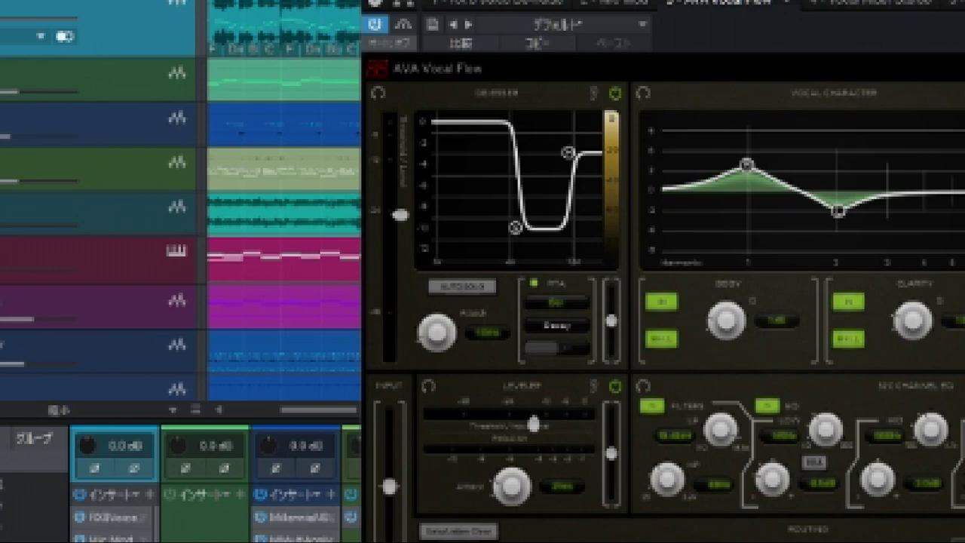
pyautogui.press('space')
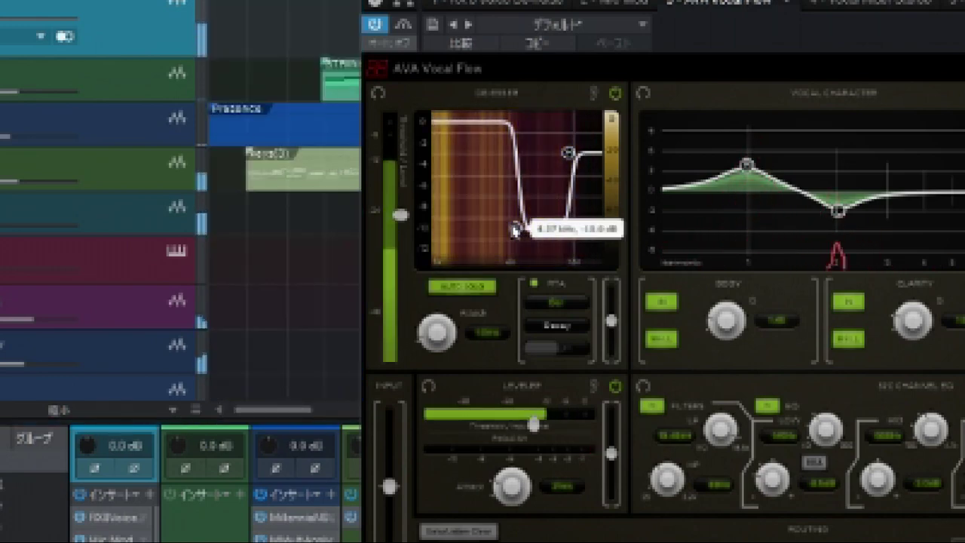
pyautogui.moveTo(516, 229); pyautogui.dragTo(528, 205)
pyautogui.moveTo(565, 154); pyautogui.dragTo(579, 154)
pyautogui.moveTo(529, 202); pyautogui.dragTo(522, 209)
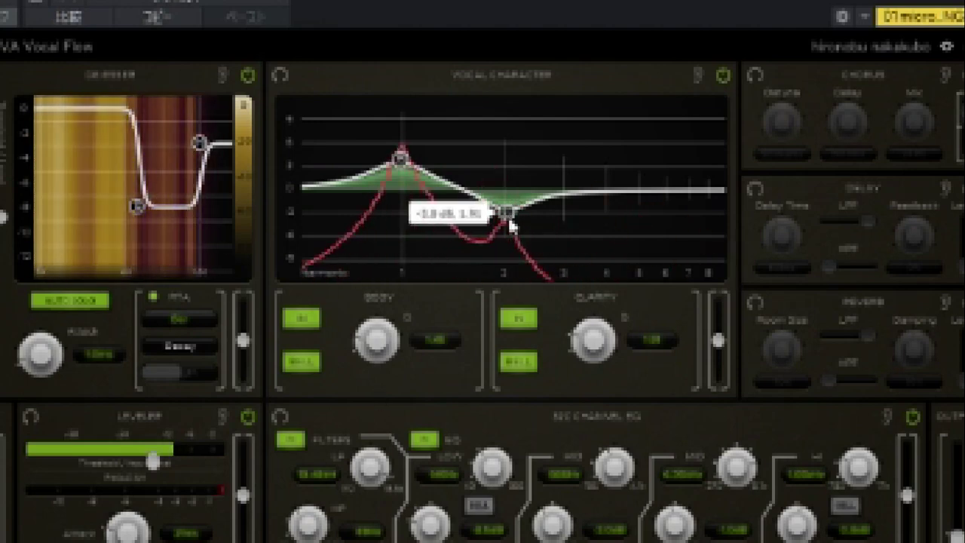
# - Try an extreme vocal character, cutting the body to about -12 dB and boosting clarity to 8.7 dB near the third harmonic
pyautogui.moveTo(506, 213); pyautogui.dragTo(511, 159)
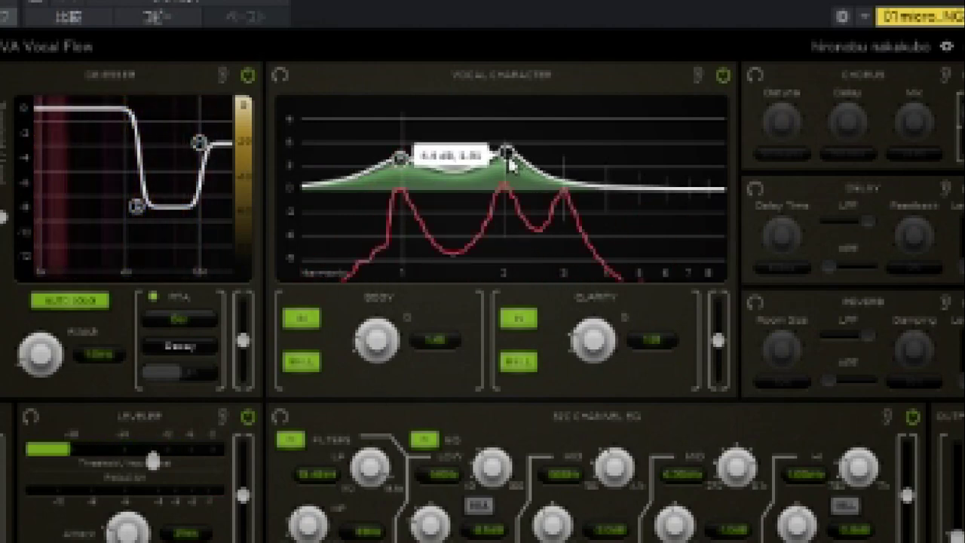
pyautogui.moveTo(391, 162); pyautogui.dragTo(391, 286)
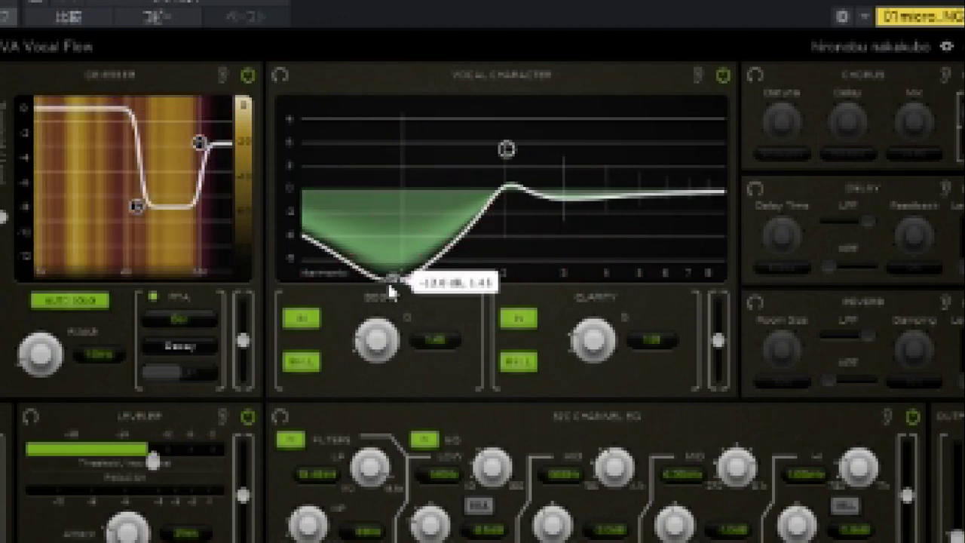
pyautogui.moveTo(513, 153); pyautogui.dragTo(554, 137)
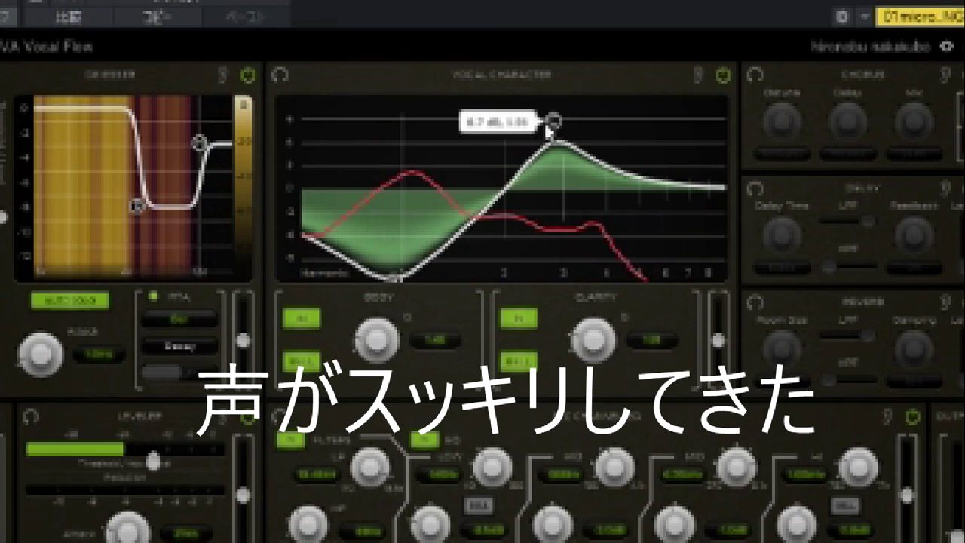
pyautogui.moveTo(556, 123); pyautogui.dragTo(571, 123)
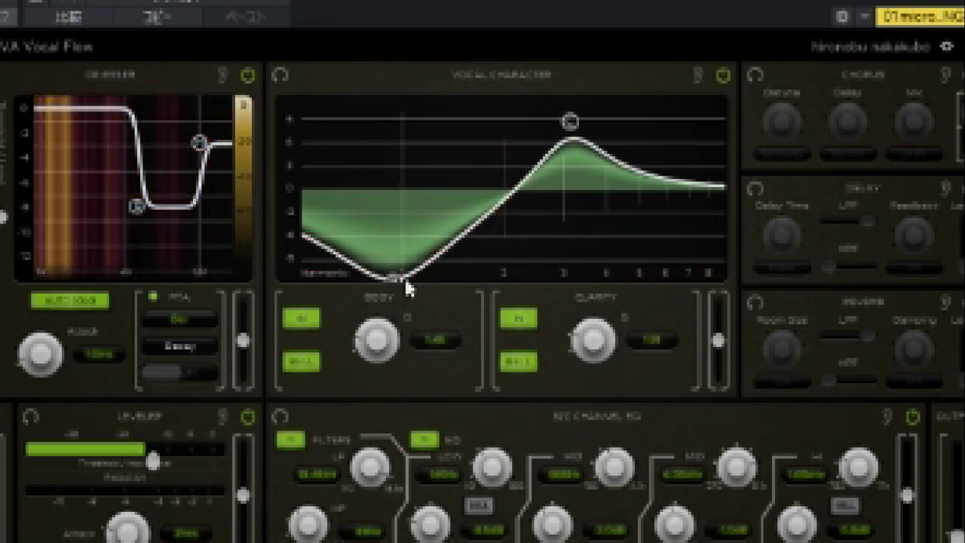
pyautogui.moveTo(394, 281)
pyautogui.moveTo(393, 280); pyautogui.dragTo(405, 281)
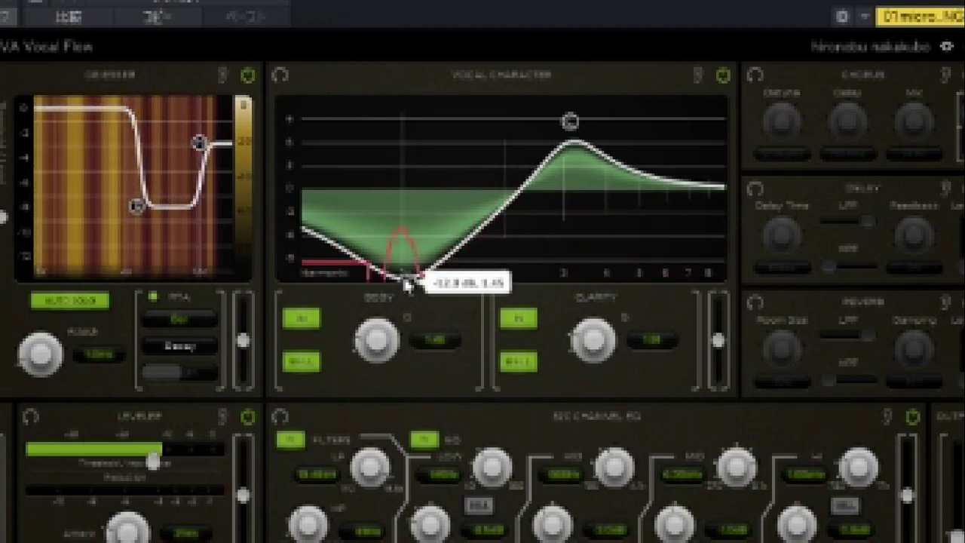
# - Set the vocal character to a body boost of about 2 dB and a clarity cut of about 6 dB near the second harmonic
pyautogui.moveTo(406, 281); pyautogui.dragTo(399, 172)
pyautogui.moveTo(576, 121)
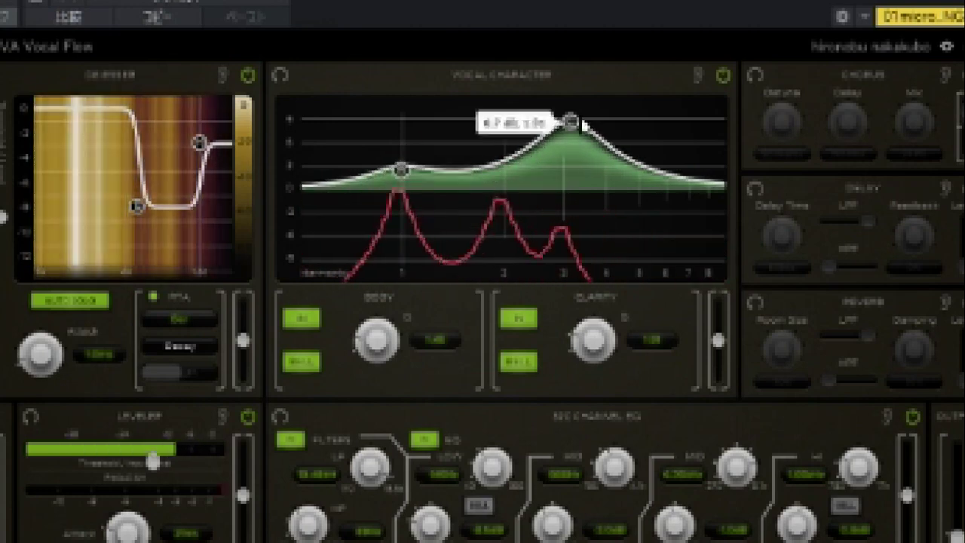
pyautogui.moveTo(571, 129)
pyautogui.mouseDown()
pyautogui.moveTo(571, 254)
pyautogui.moveTo(518, 266)
pyautogui.moveTo(512, 240)
pyautogui.mouseUp()
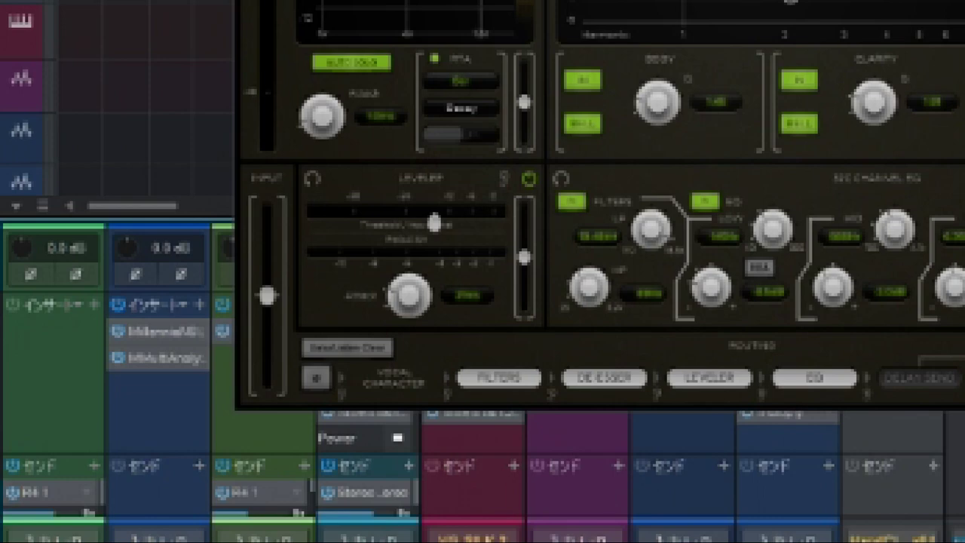
# - Tune the leveler threshold during playback, trying -29.9 dB and -19.7 dB before settling between the two
pyautogui.moveTo(436, 223); pyautogui.dragTo(384, 231)
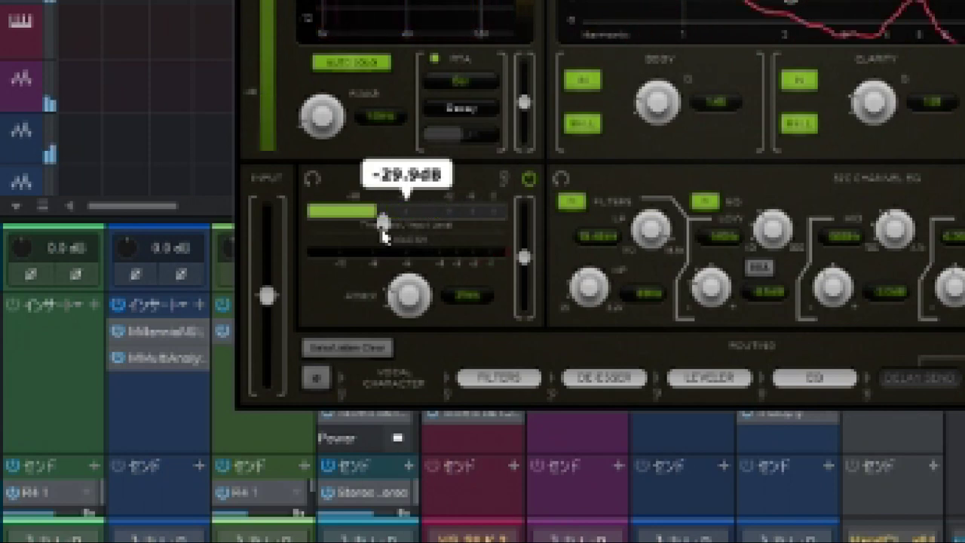
pyautogui.moveTo(384, 231); pyautogui.dragTo(423, 250)
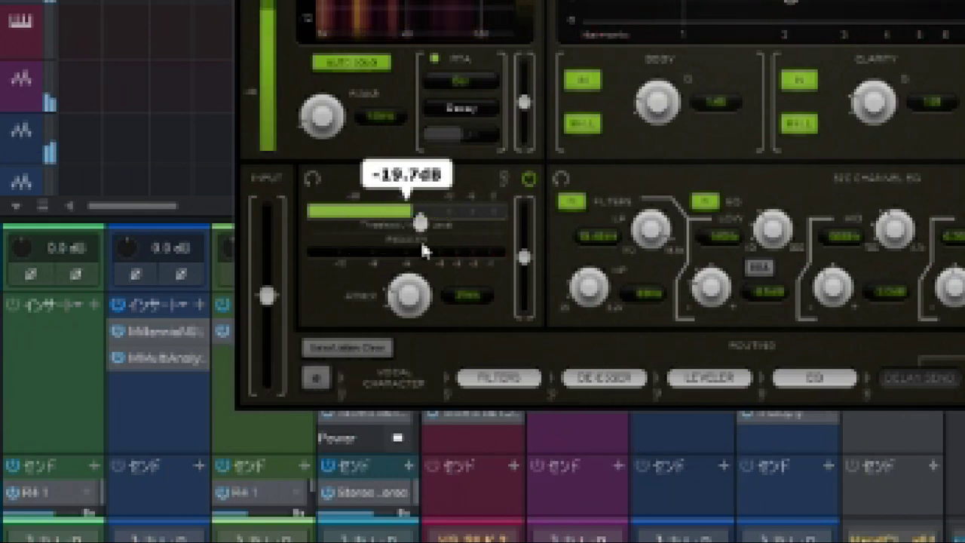
pyautogui.moveTo(425, 252); pyautogui.dragTo(402, 257)
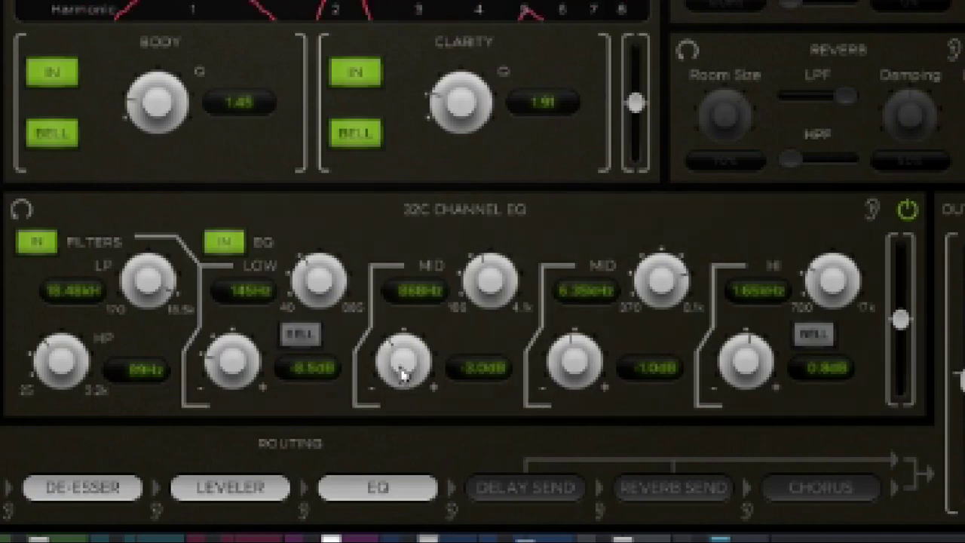
# - Set the 32C channel EQ's lower mid band to about 1.2 kHz with a deeper cut, and the upper mid gain to 1.5 dB
pyautogui.moveTo(402, 362); pyautogui.dragTo(394, 385)
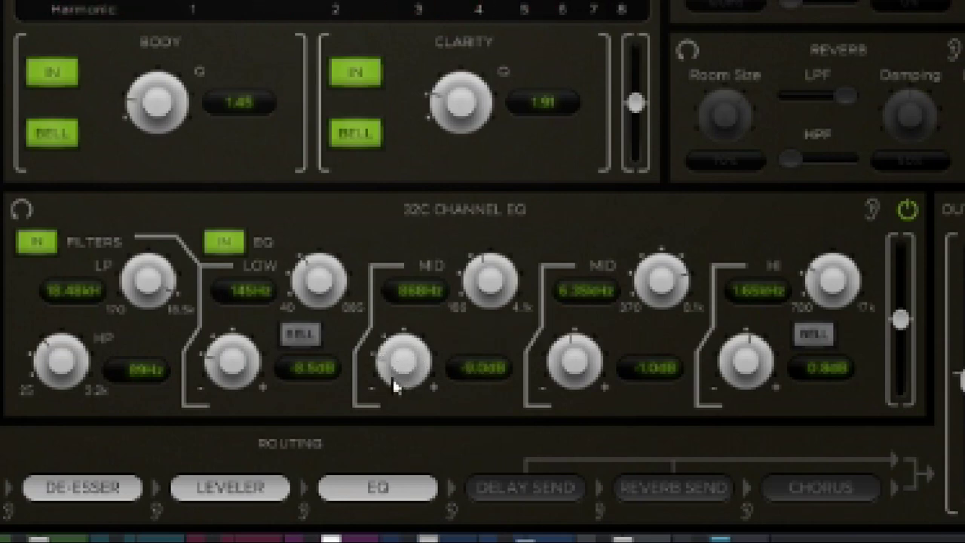
pyautogui.moveTo(487, 278); pyautogui.dragTo(489, 276)
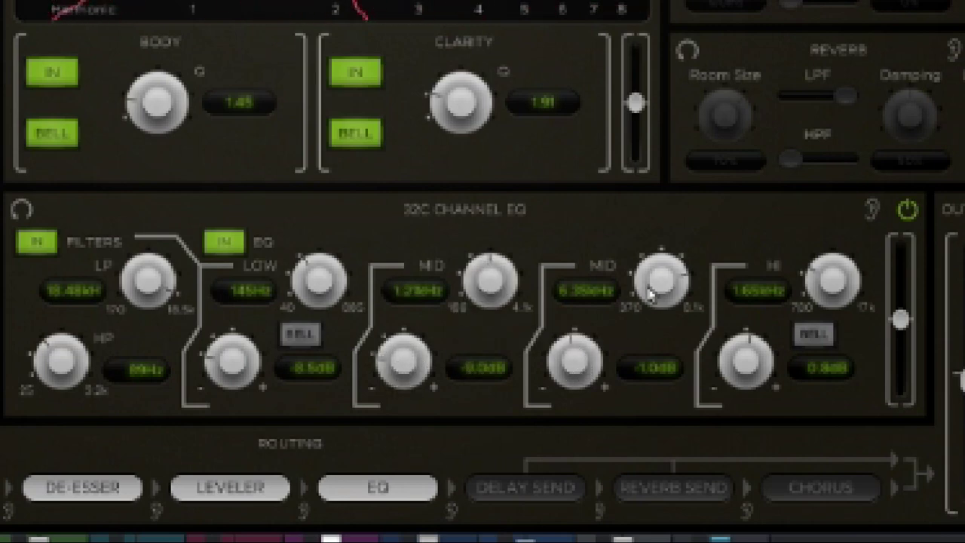
pyautogui.moveTo(579, 369); pyautogui.dragTo(595, 341)
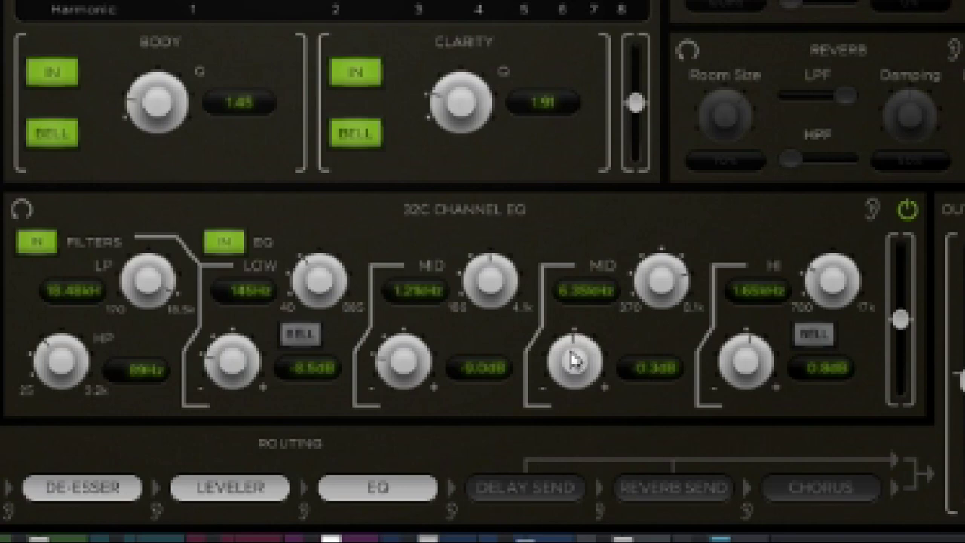
pyautogui.moveTo(570, 365); pyautogui.dragTo(583, 362)
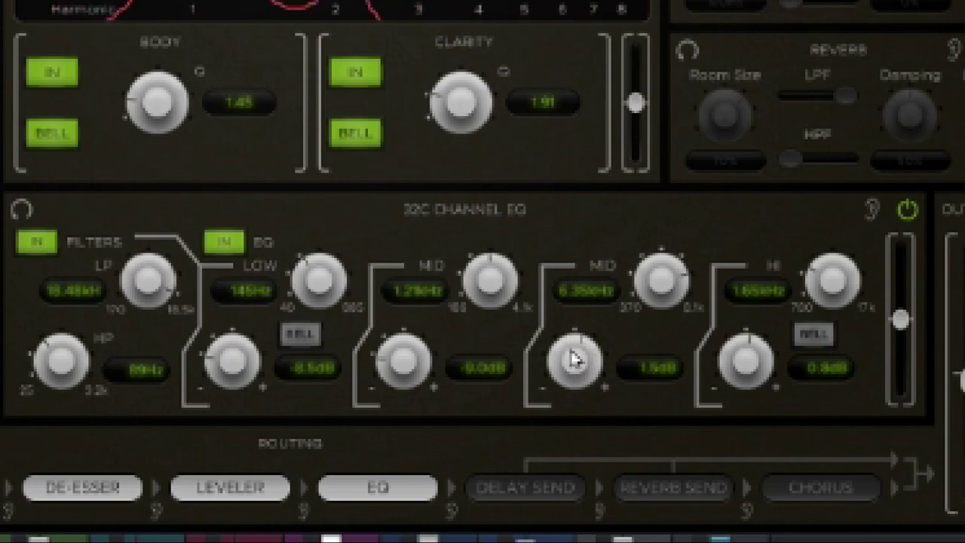
pyautogui.moveTo(427, 380); pyautogui.dragTo(412, 367)
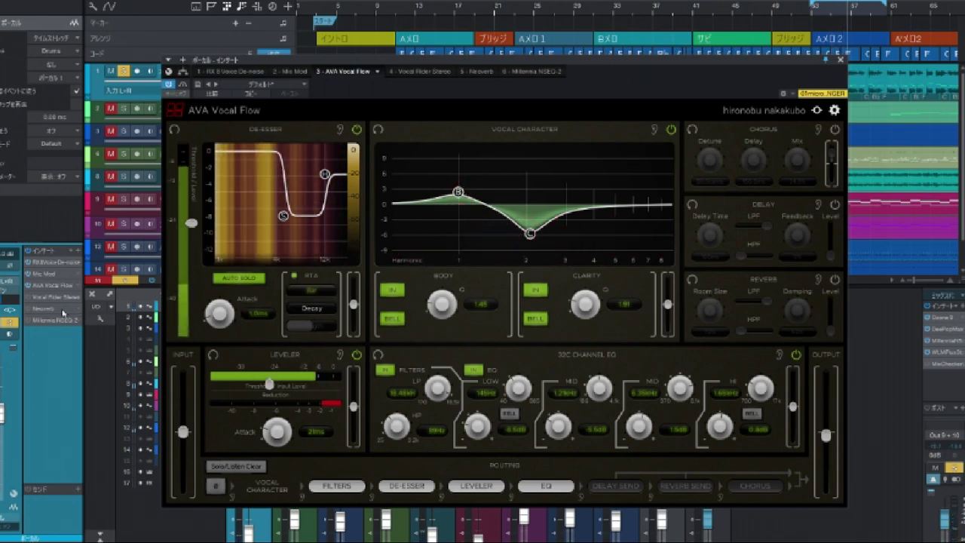
# - Open Vocal Rider Stereo from the vocal inserts and slightly raise the lower limit of its gain range
pyautogui.click(28, 287)
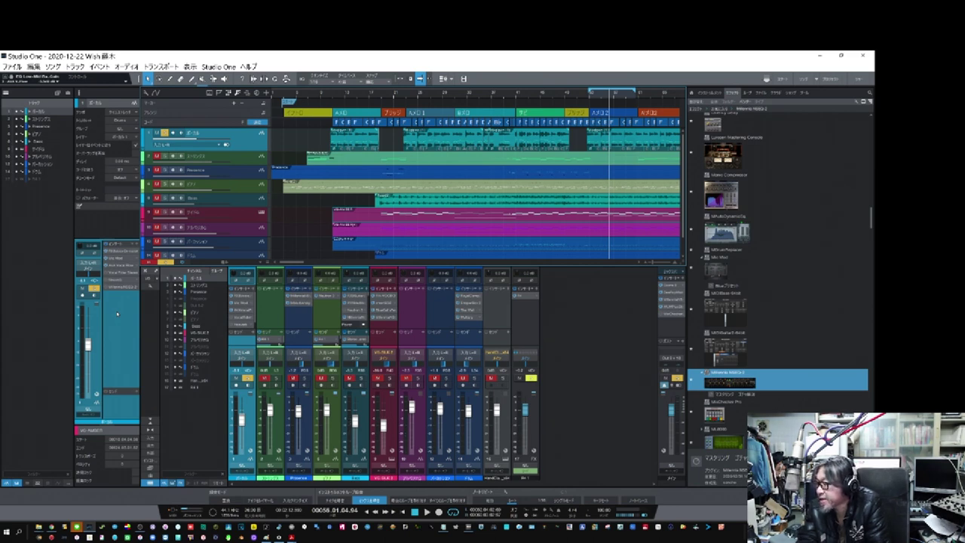
pyautogui.click(121, 273)
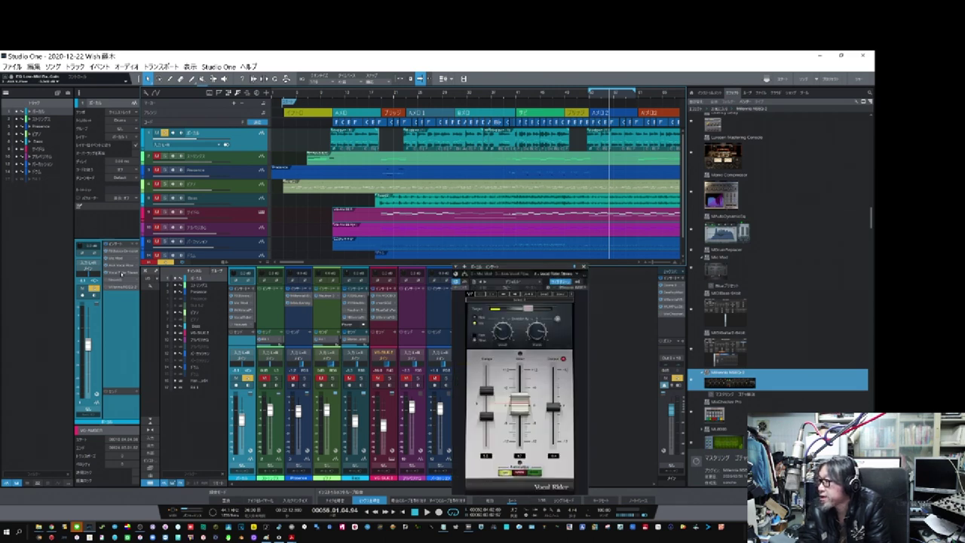
pyautogui.moveTo(519, 267); pyautogui.dragTo(468, 175)
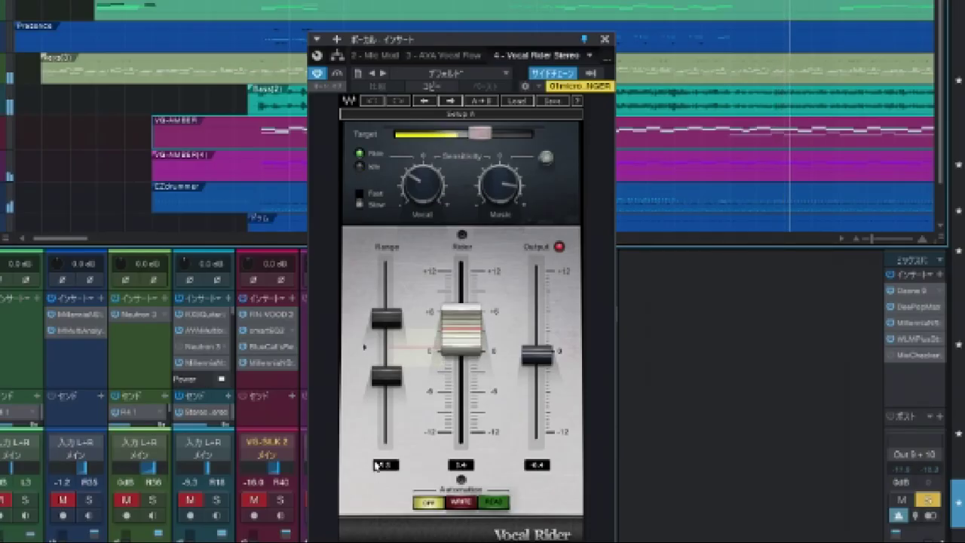
pyautogui.click(387, 318)
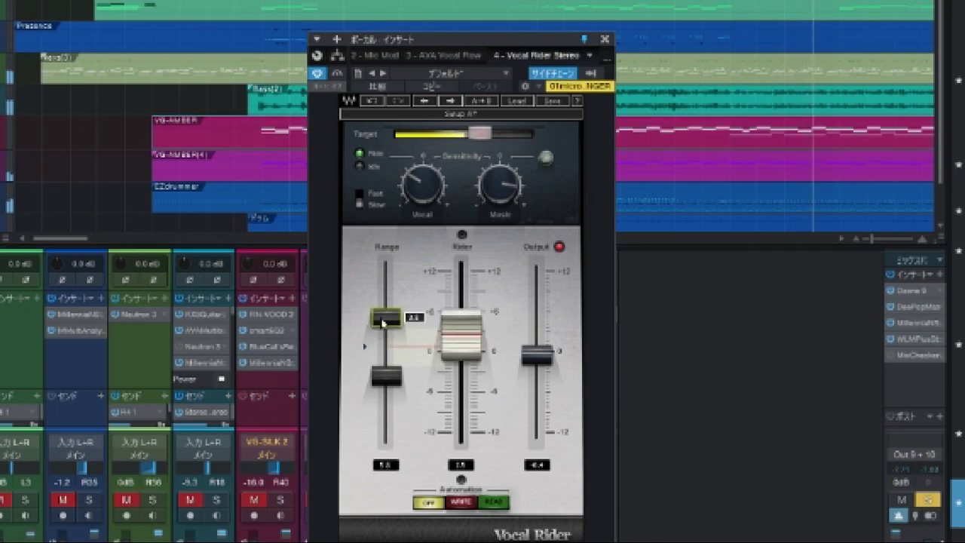
pyautogui.click(386, 375)
pyautogui.moveTo(390, 378); pyautogui.dragTo(390, 377)
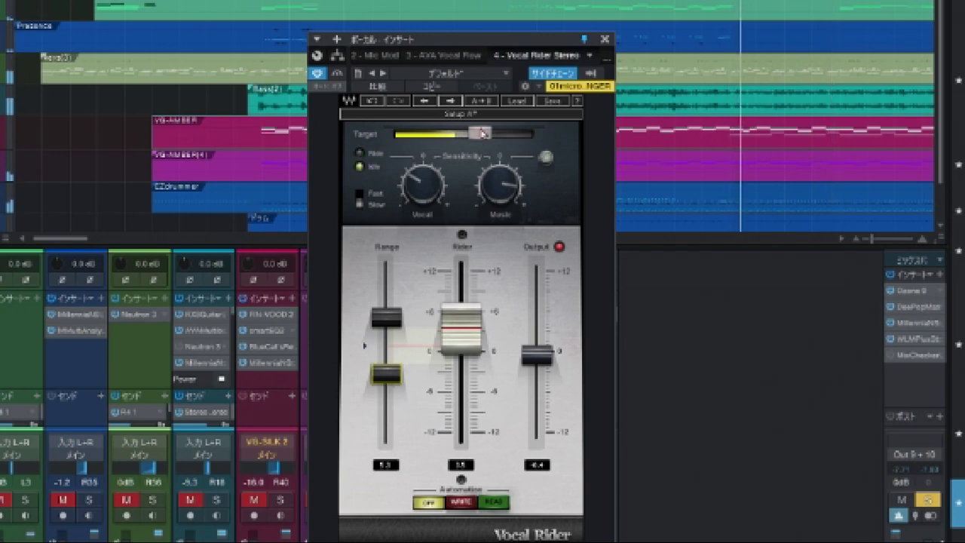
# - Lower Vocal Rider's target level slightly and review which tracks feed its sidechain
pyautogui.moveTo(478, 132); pyautogui.dragTo(476, 133)
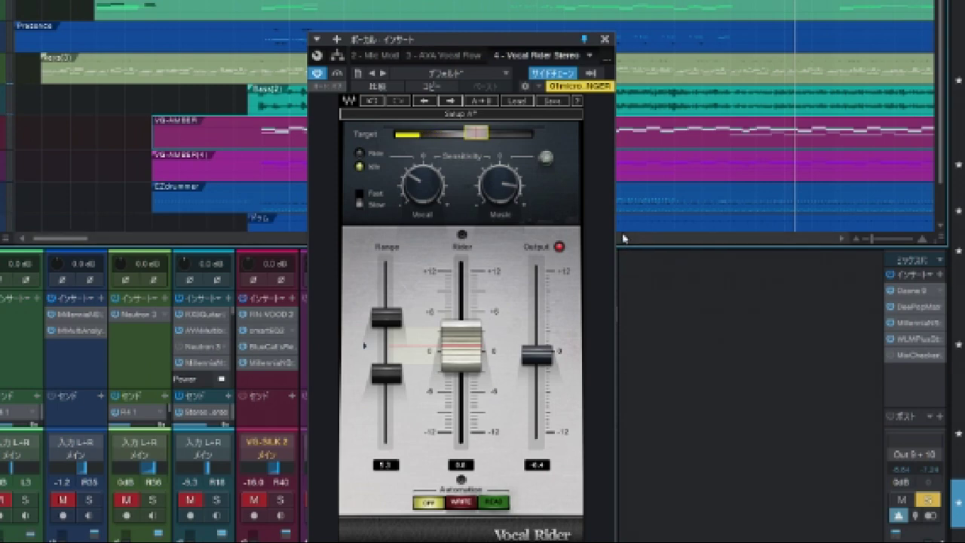
pyautogui.click(592, 73)
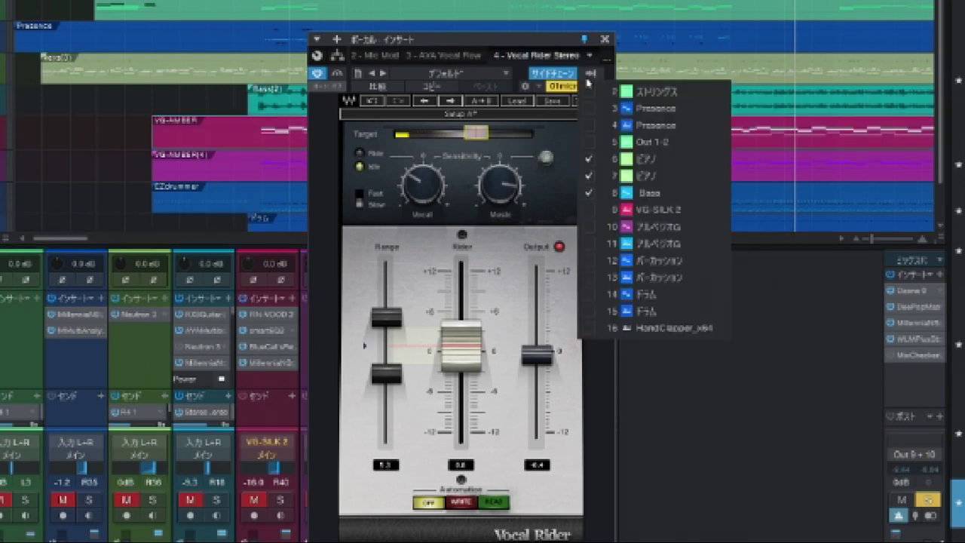
pyautogui.click(587, 192)
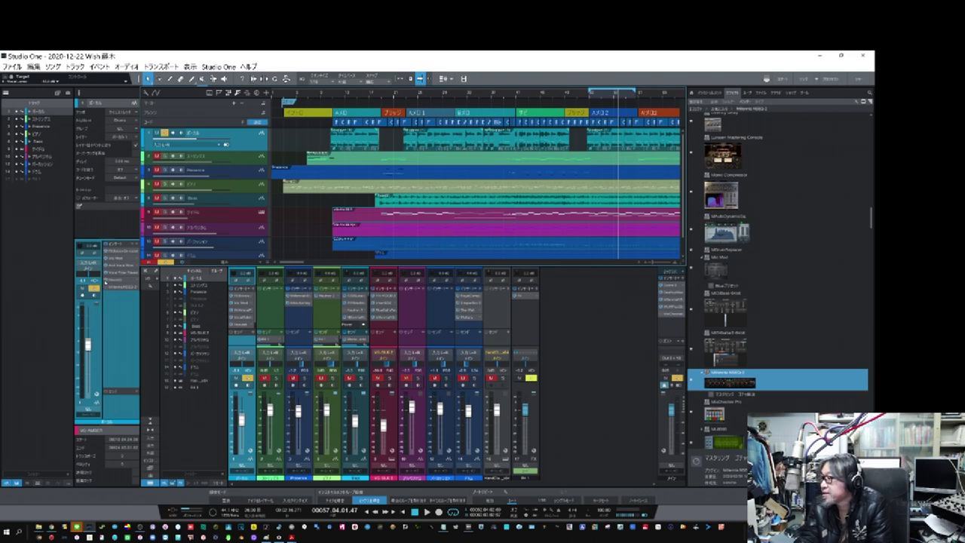
# - Run Neoverb's Reverb Assistant on the playing vocal with a Bright tone and accept the Auto Cut and Unmask suggestions
pyautogui.doubleClick(119, 282)
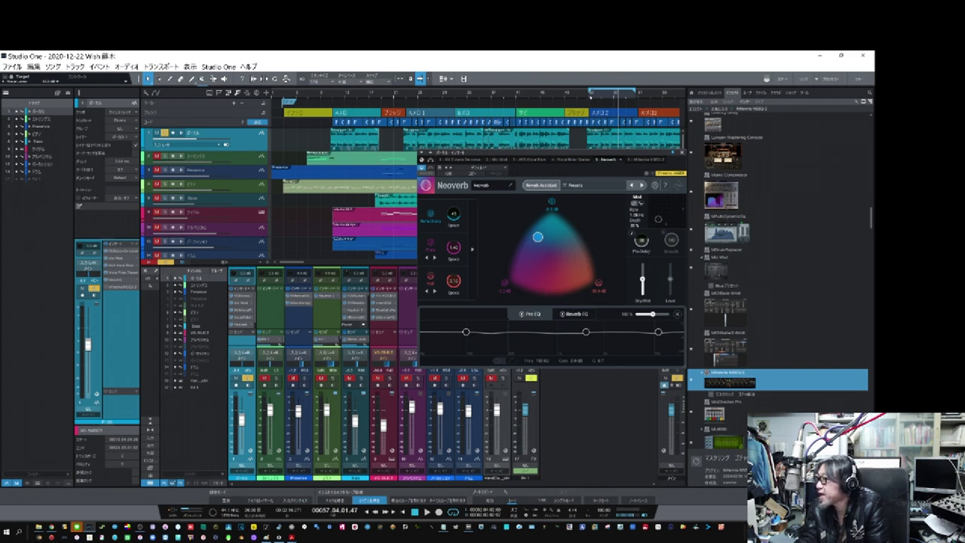
pyautogui.click(591, 92)
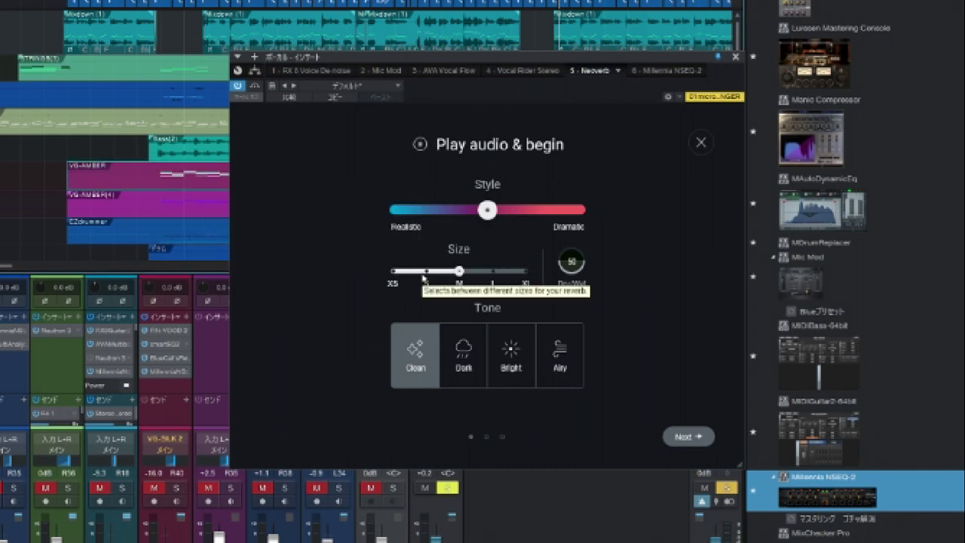
pyautogui.click(504, 381)
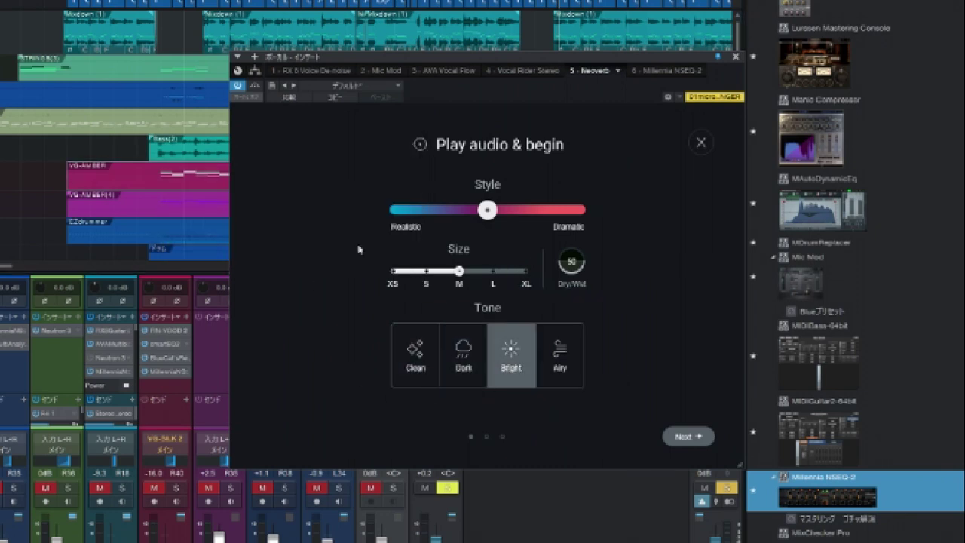
pyautogui.click(685, 437)
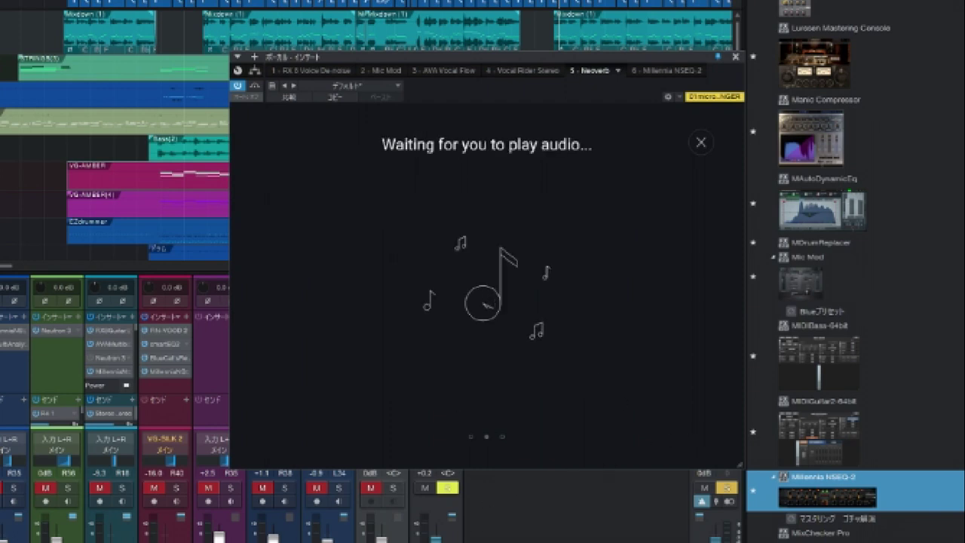
pyautogui.press('space')
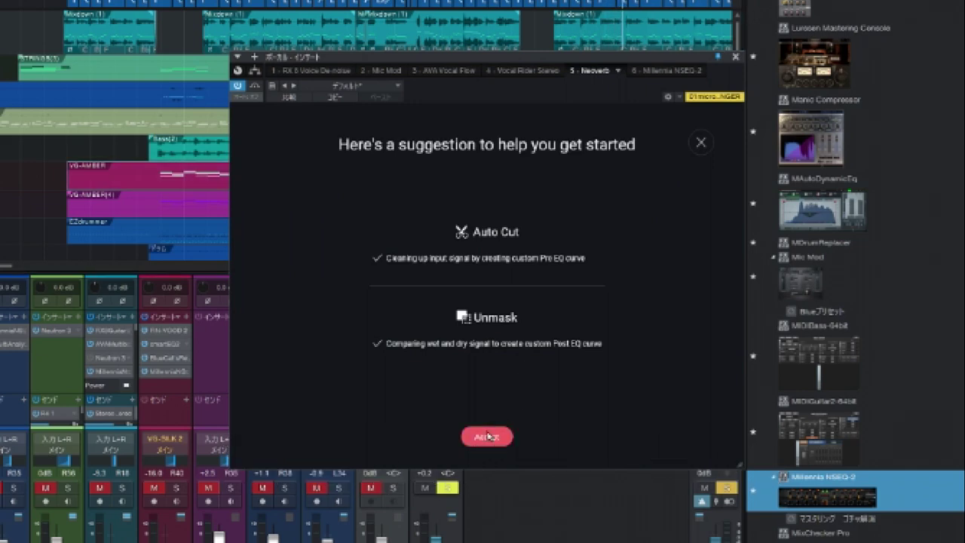
pyautogui.click(492, 435)
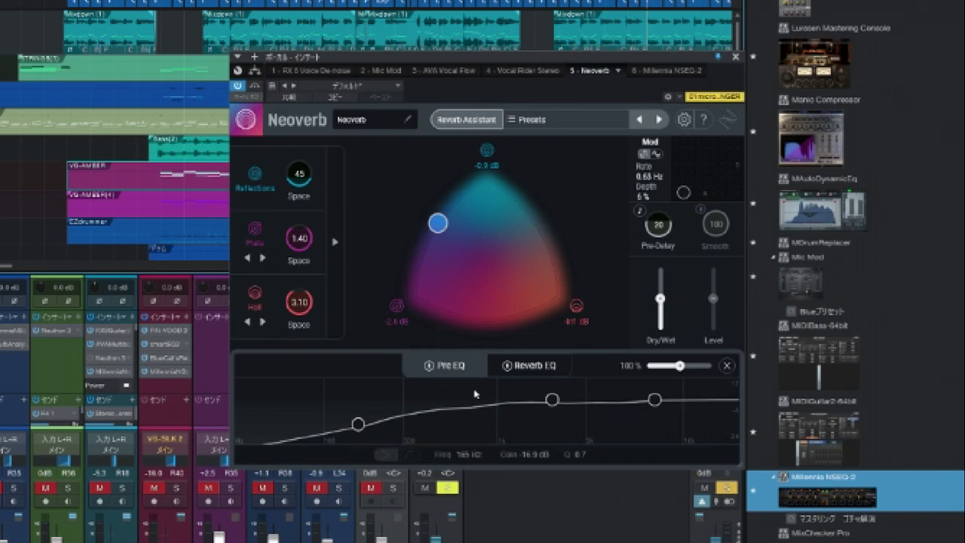
# - Shift Neoverb's blend toward Reflections, and set the Reverb EQ to -2.6 dB near 99 Hz with a high-band boost of about 4.4 dB
pyautogui.click(538, 367)
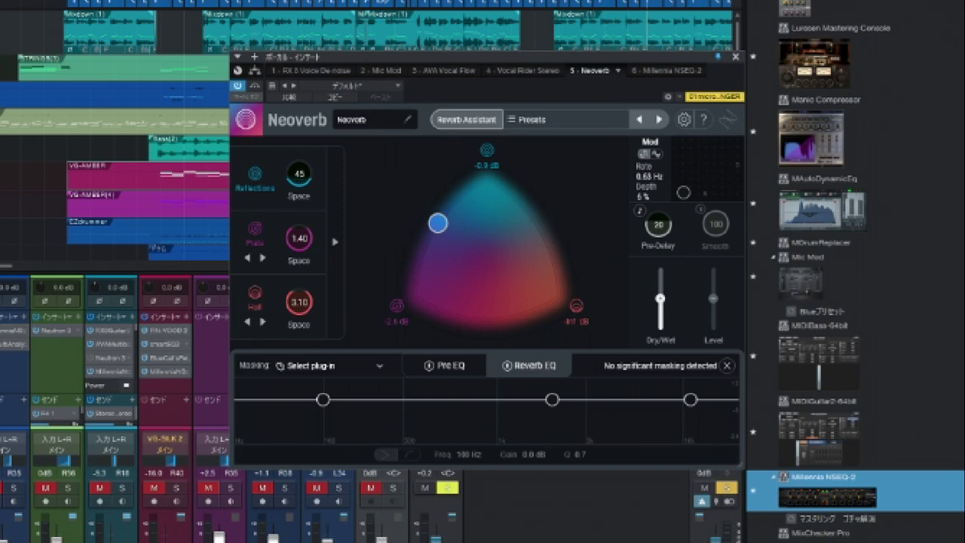
pyautogui.moveTo(442, 226); pyautogui.dragTo(457, 215)
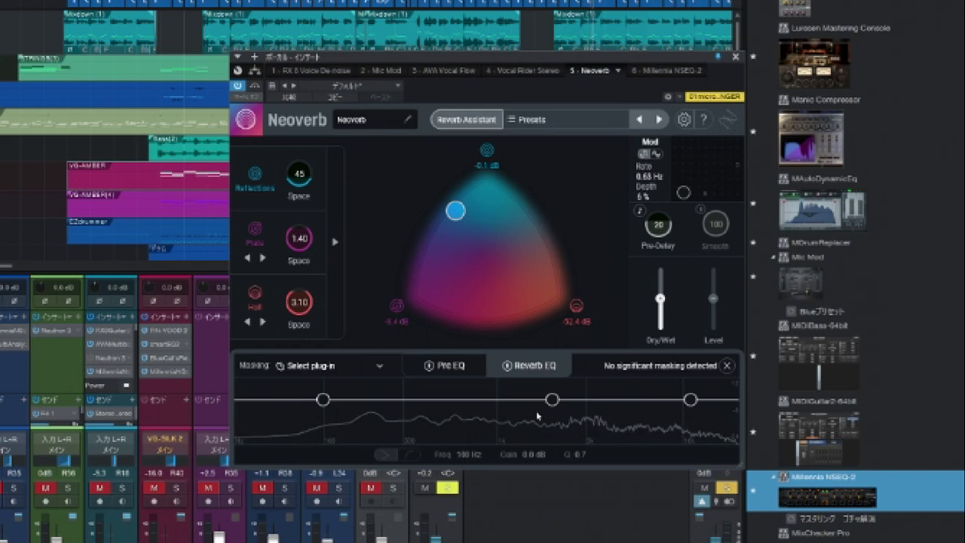
pyautogui.moveTo(323, 400); pyautogui.dragTo(322, 409)
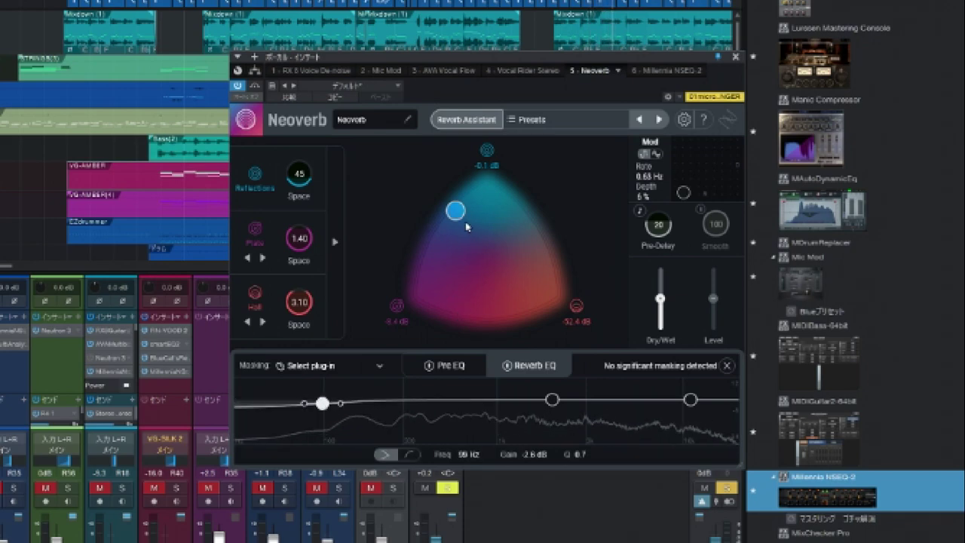
pyautogui.click(690, 400)
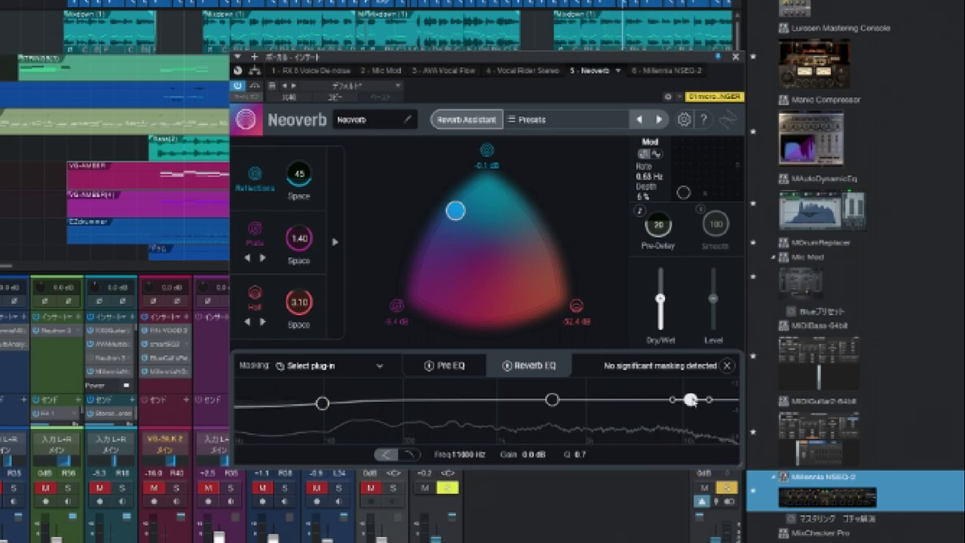
pyautogui.moveTo(688, 400); pyautogui.dragTo(673, 393)
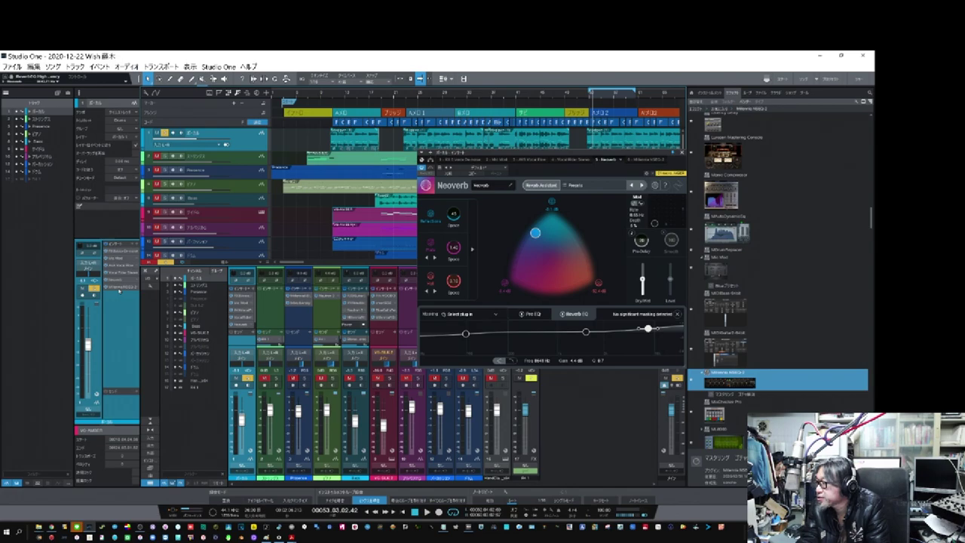
# - Open the Millennia NSEQ-2, try its 10 dB gain range switch, and rebalance channel 1 with a lower high-band gain and higher low-band gain
pyautogui.doubleClick(120, 288)
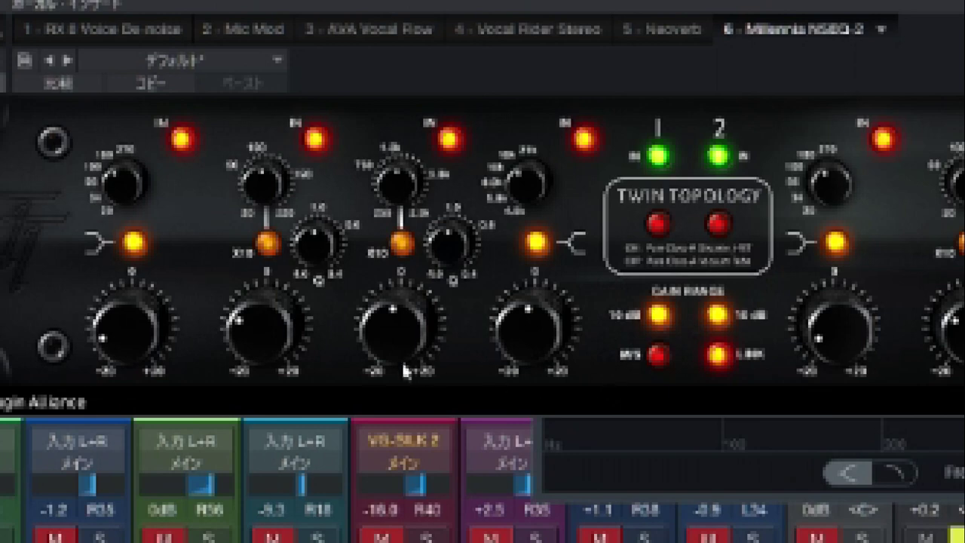
pyautogui.moveTo(371, 332); pyautogui.dragTo(353, 309)
pyautogui.click(659, 318)
pyautogui.click(656, 318)
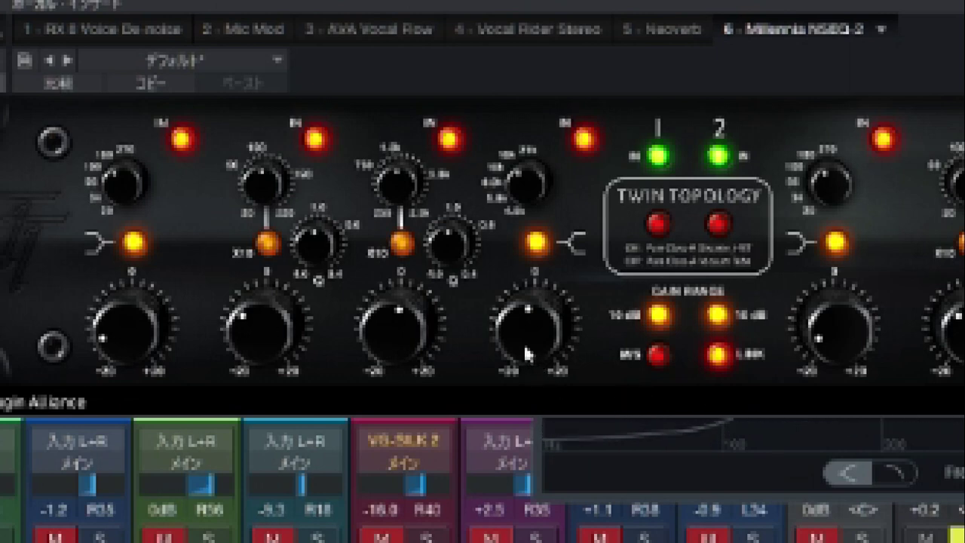
pyautogui.moveTo(526, 355); pyautogui.dragTo(507, 395)
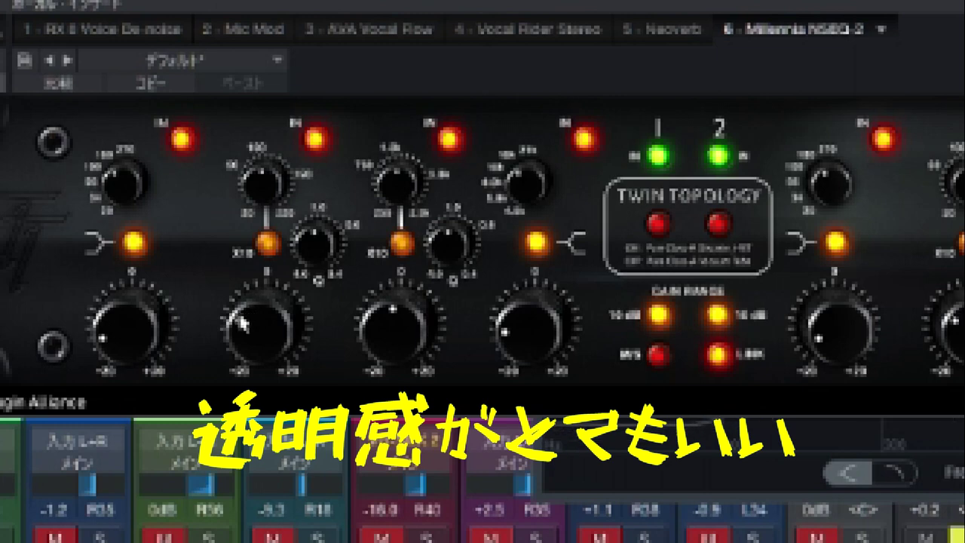
pyautogui.moveTo(138, 334); pyautogui.dragTo(136, 290)
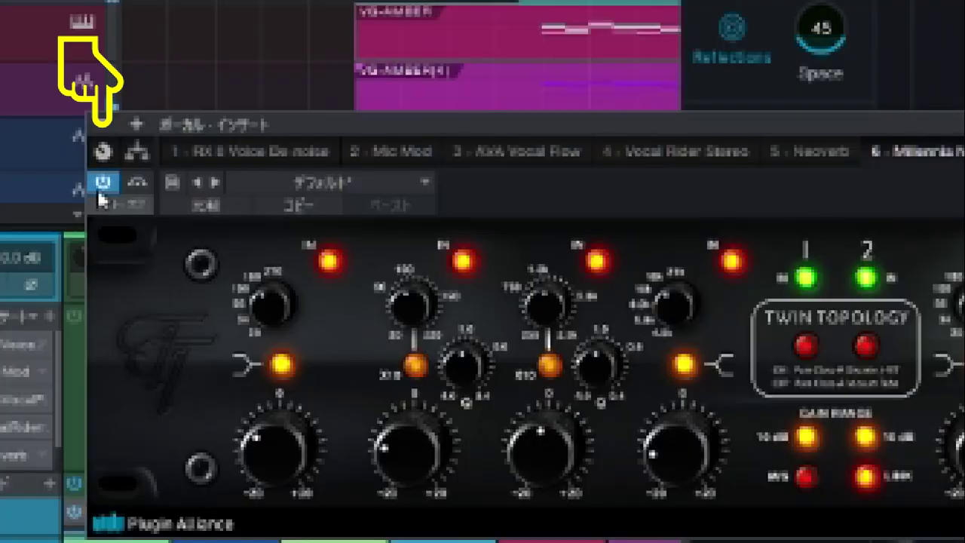
# - Compare the vocal with and without the Millennia NSEQ-2, and with and without the whole insert chain during playback
pyautogui.click(103, 182)
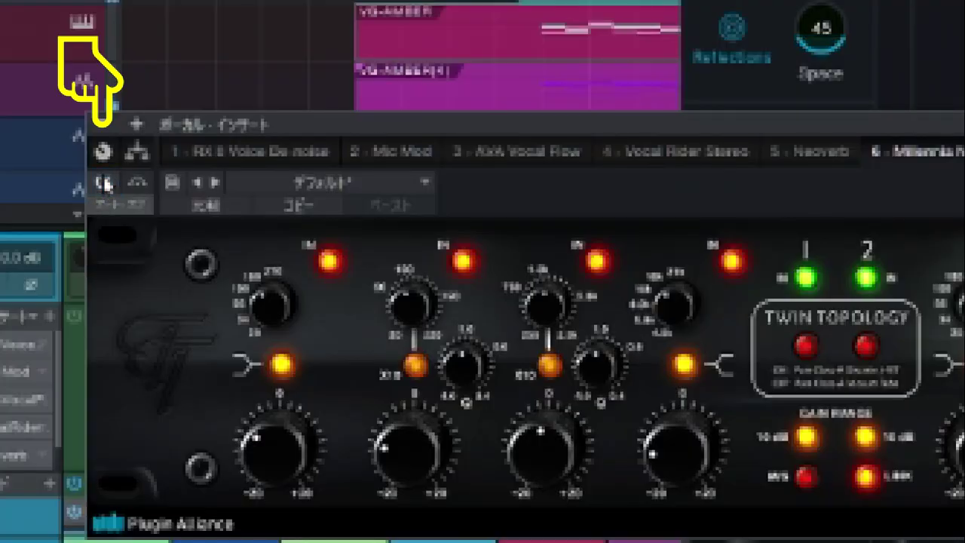
pyautogui.click(105, 182)
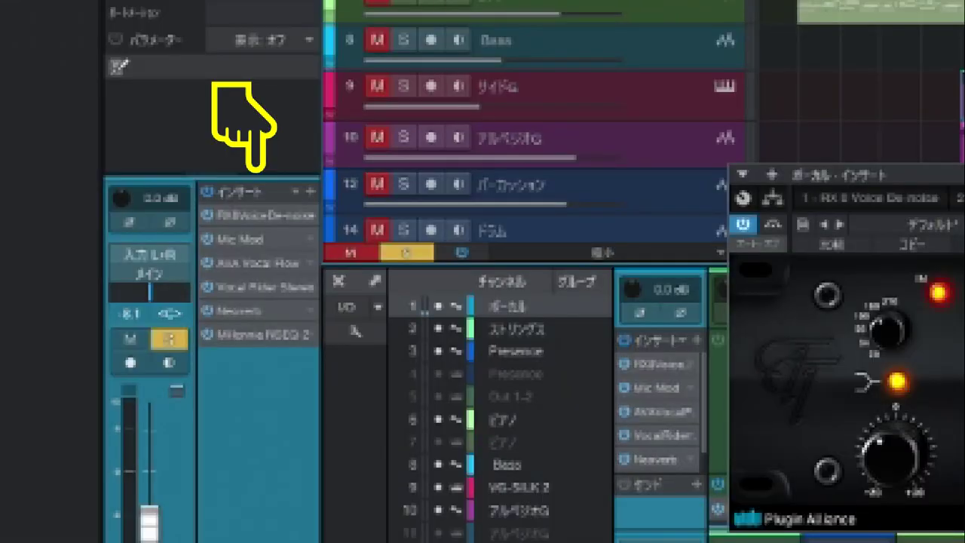
pyautogui.press('space')
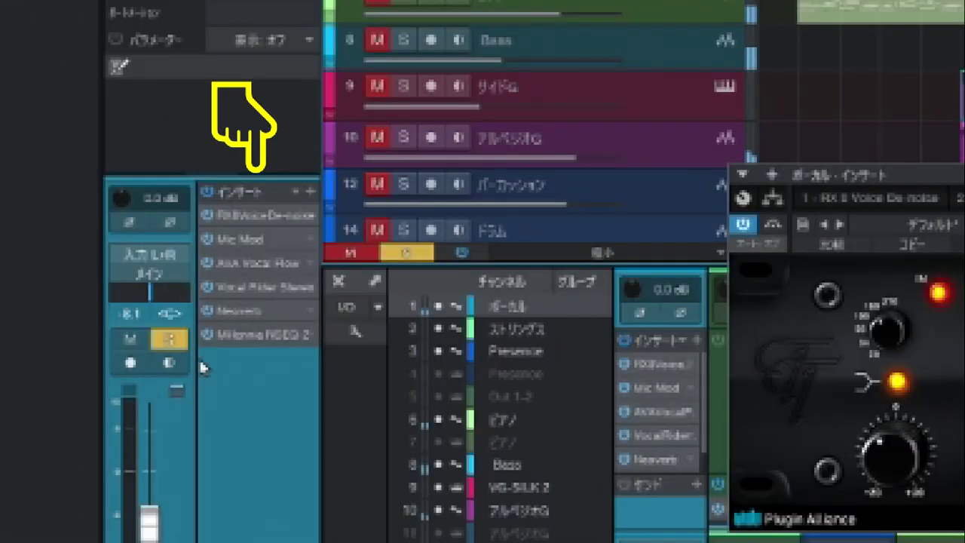
pyautogui.click(208, 193)
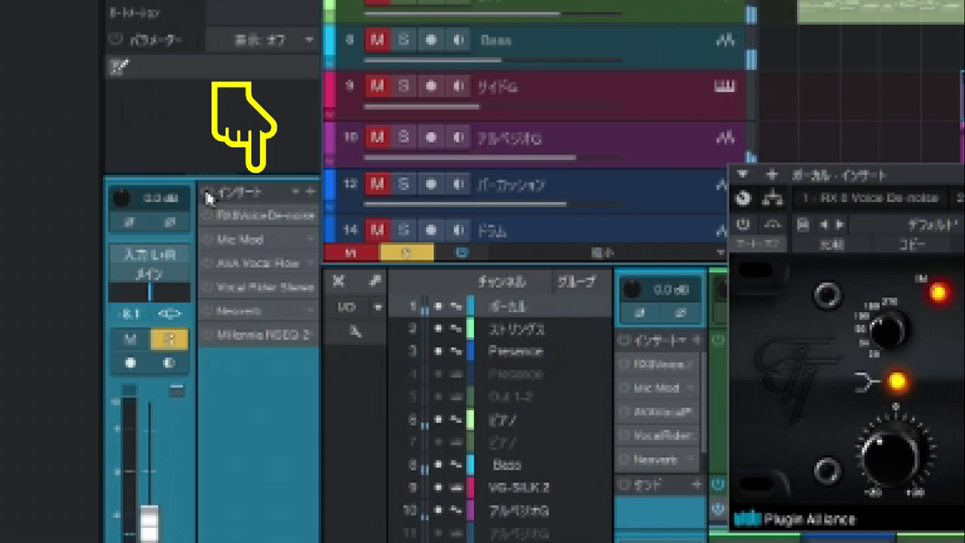
pyautogui.click(207, 192)
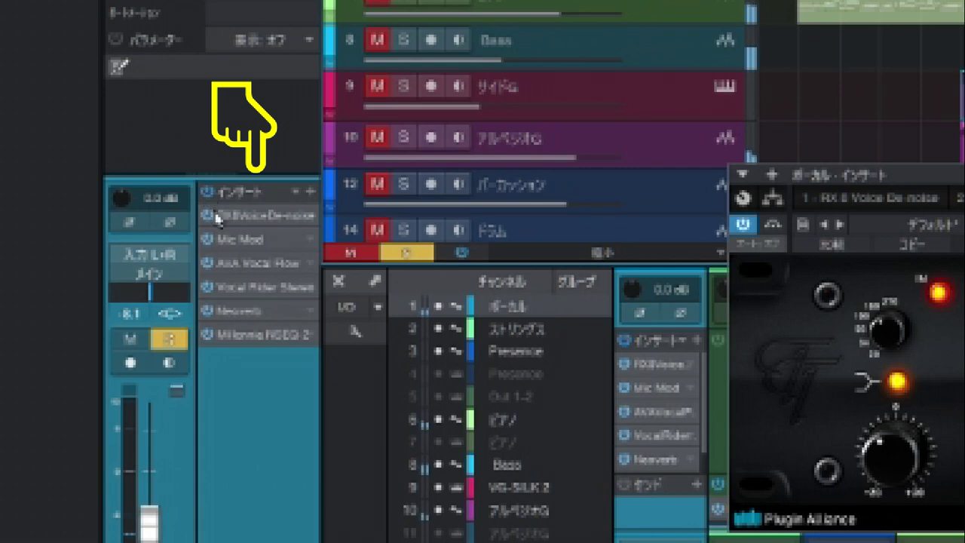
# - Bypass the vocal inserts one by one from Millennia NSEQ-2 up to AVA Vocal Flow, and briefly toggle Mic Mod to hear each contribution
pyautogui.click(209, 335)
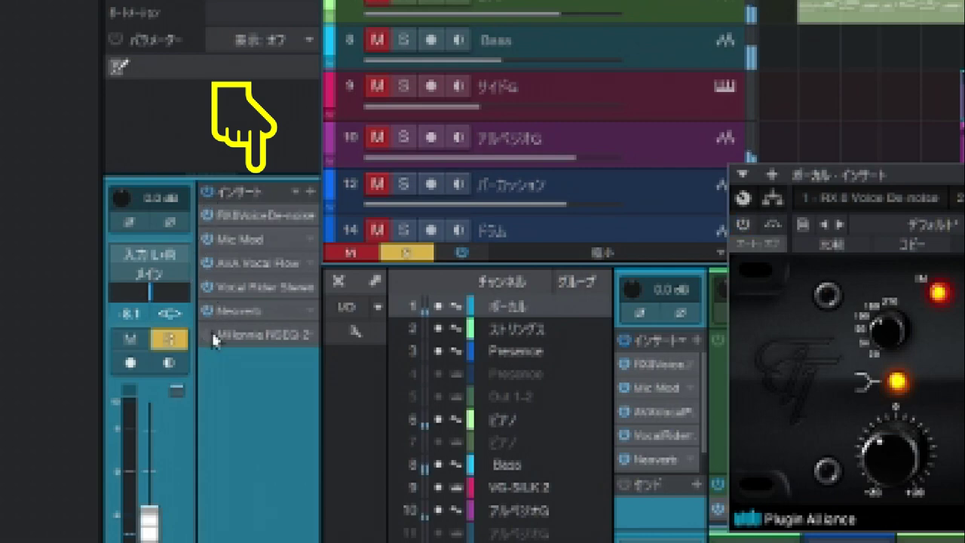
pyautogui.click(208, 312)
pyautogui.click(208, 287)
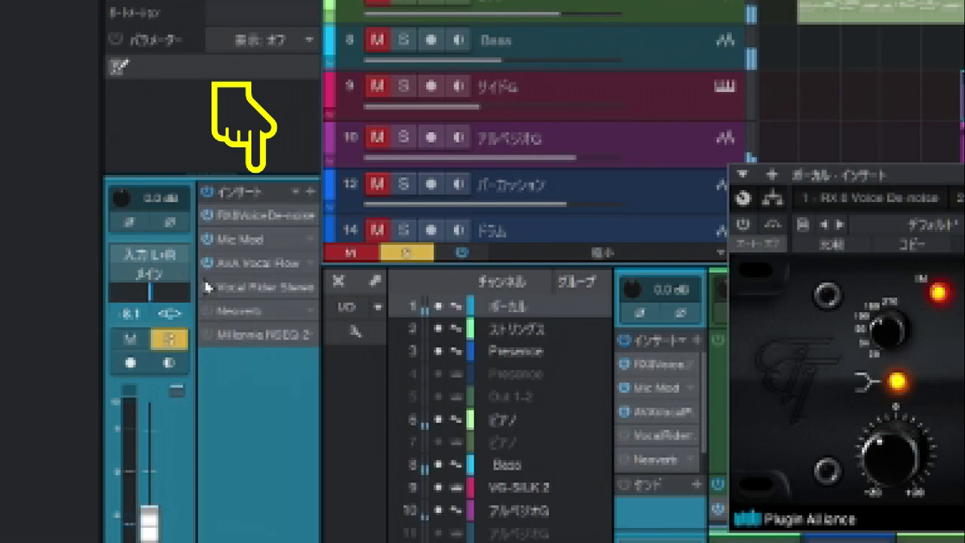
pyautogui.click(207, 264)
pyautogui.click(207, 242)
pyautogui.click(209, 238)
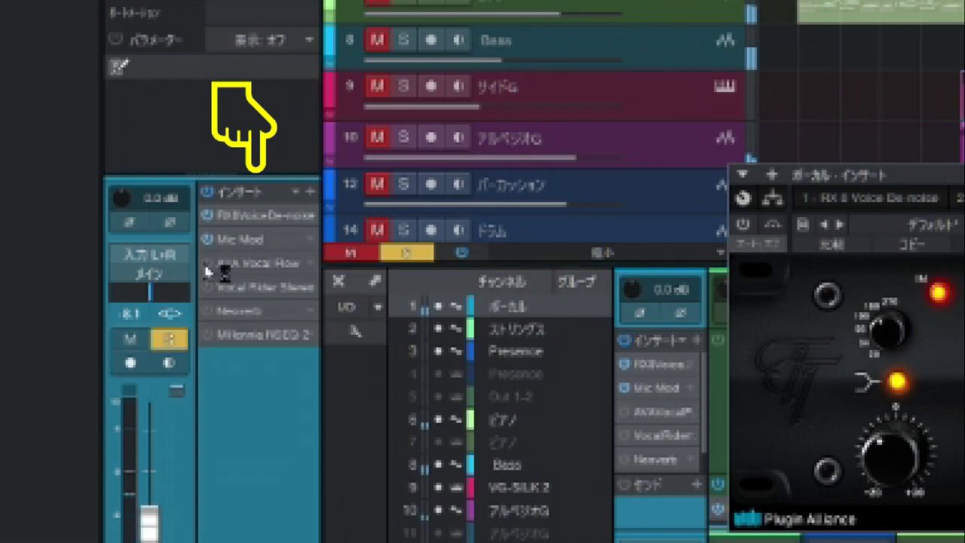
# - Reactivate AVA Vocal Flow, Vocal Rider, Neoverb and Millennia NSEQ-2 one by one, and move the NSEQ-2 ahead of Neoverb
pyautogui.click(209, 263)
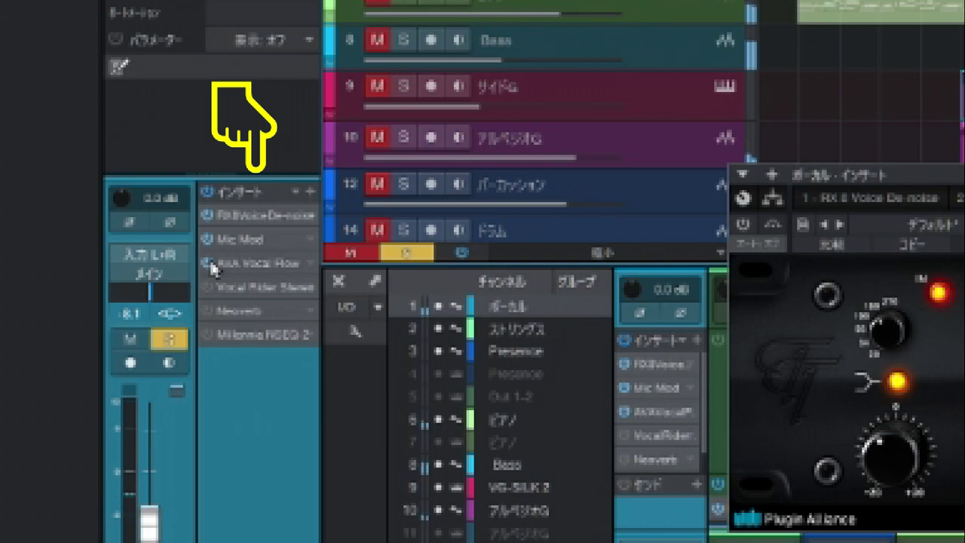
pyautogui.click(206, 288)
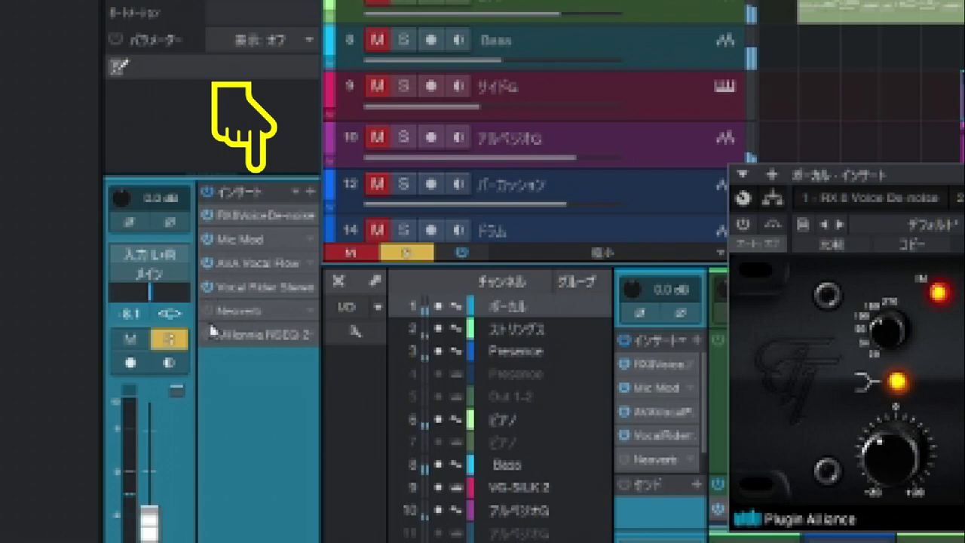
pyautogui.click(207, 310)
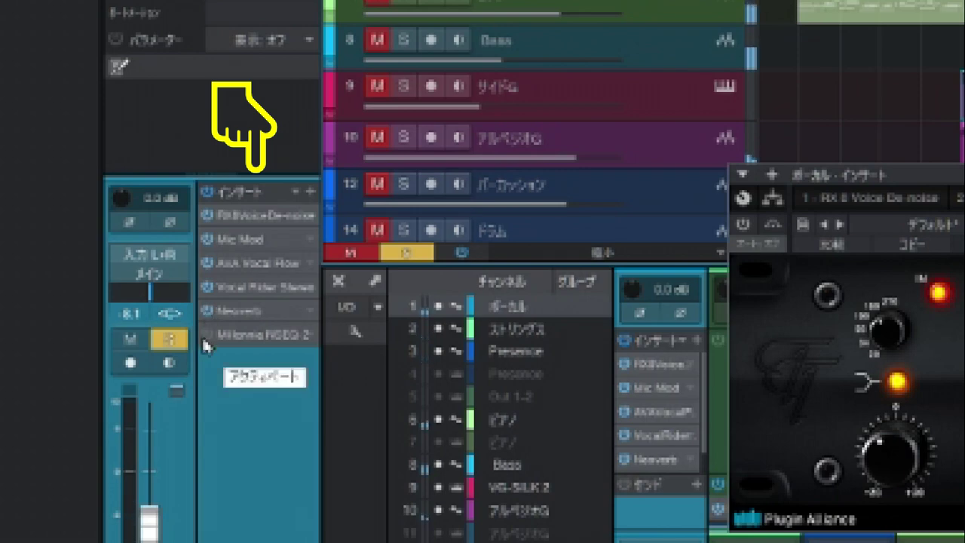
pyautogui.click(206, 336)
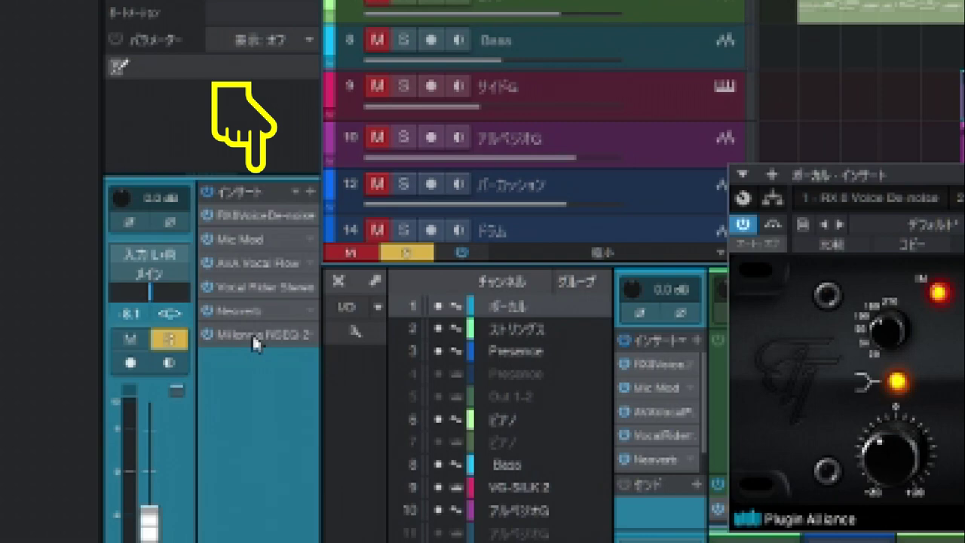
pyautogui.moveTo(252, 333); pyautogui.dragTo(255, 312)
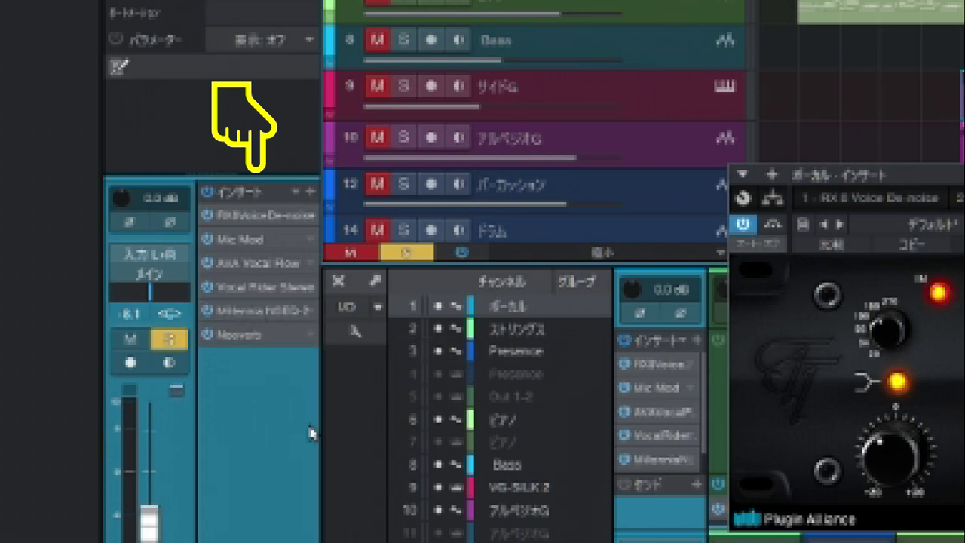